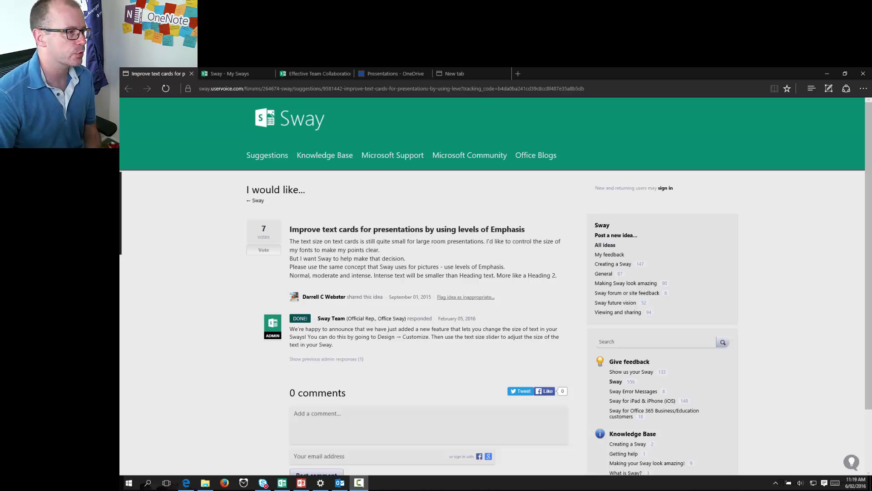
# Glance at the My Sways gallery, then bring the Effective Team Collaboration PowerPoint deck forward.
pyautogui.click(238, 73)
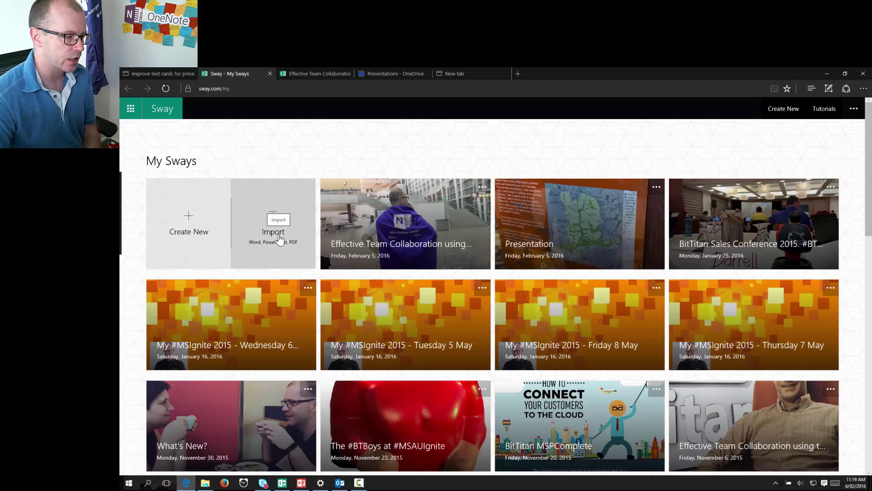
pyautogui.click(303, 483)
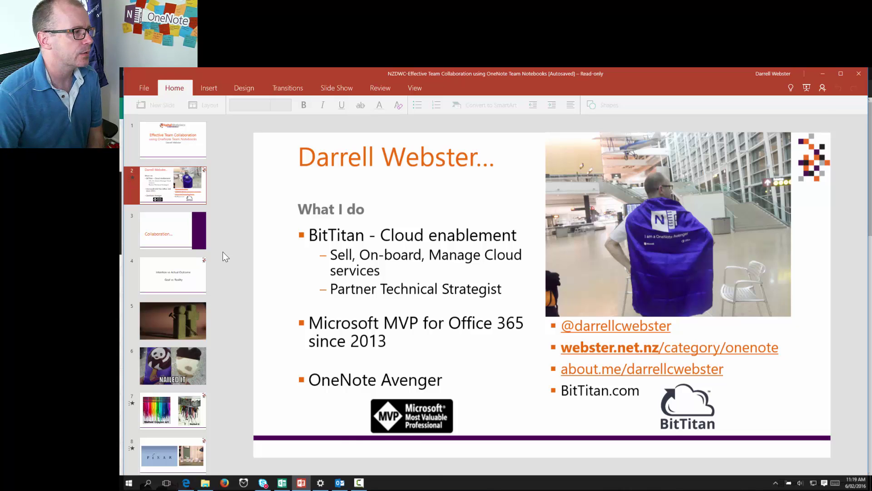
# Review the deck's title slide, speaker bio slide and slide 11 'Goal vs Nailed it', then minimize PowerPoint.
pyautogui.press('pageup')
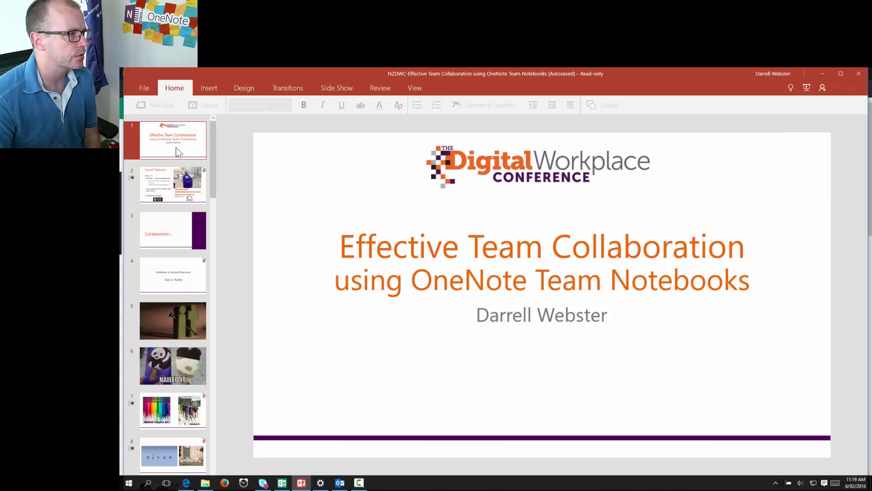
pyautogui.click(166, 185)
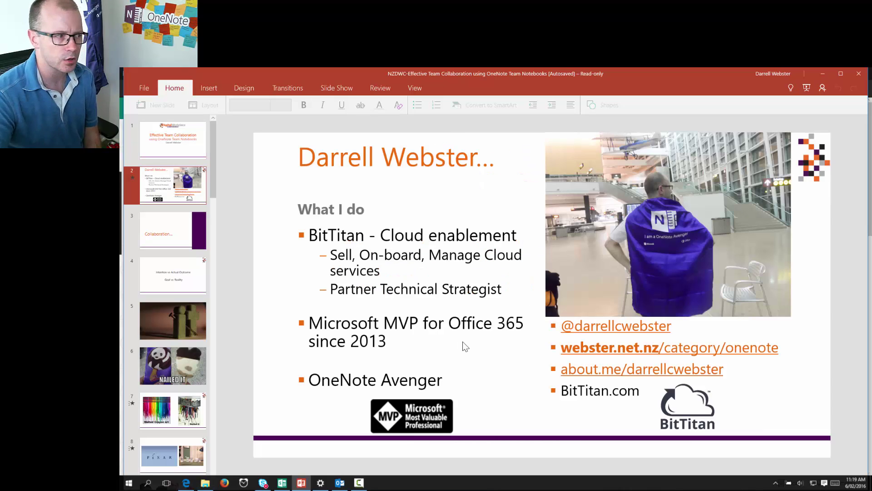
pyautogui.scroll(-4, 192, 329)
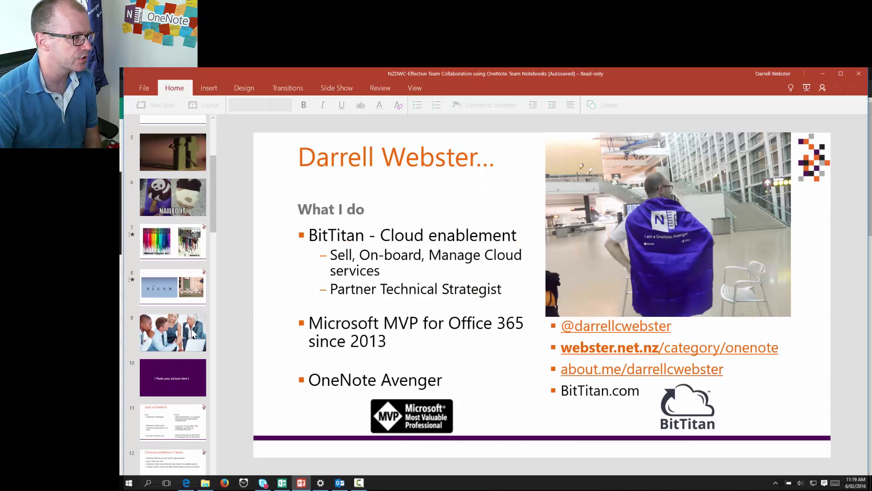
pyautogui.scroll(-3, 191, 328)
pyautogui.click(175, 309)
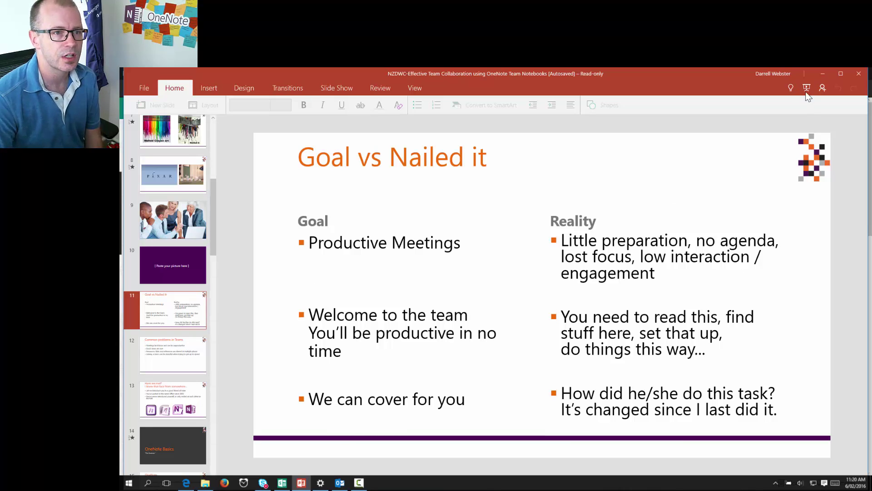
pyautogui.click(823, 73)
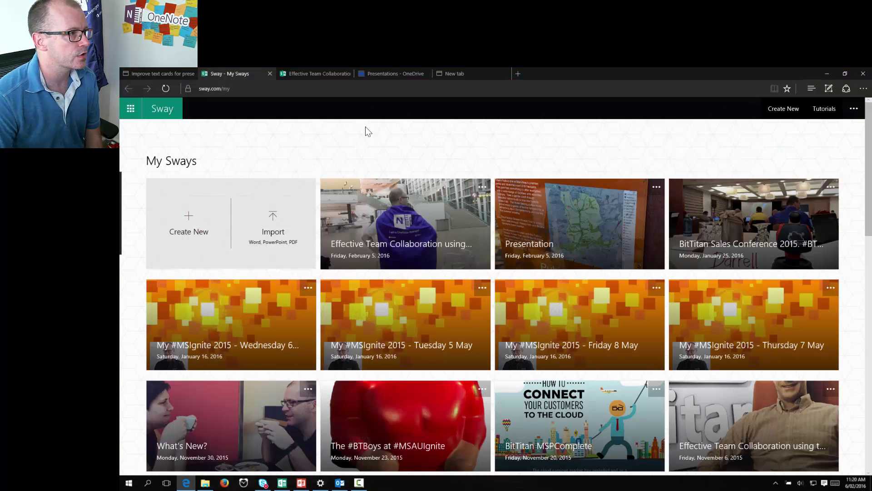
# Open the Effective Team Collaboration Sway and scroll its preview across the text and image cards.
pyautogui.click(310, 74)
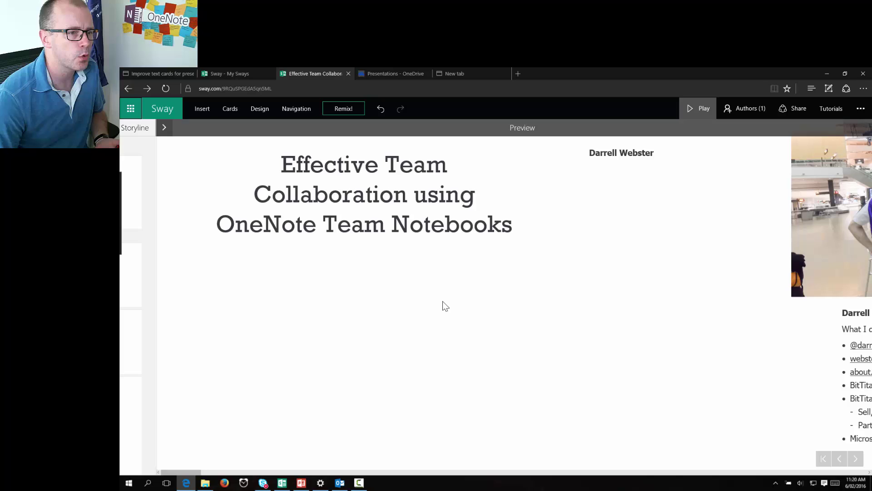
pyautogui.scroll(-1, 445, 306)
pyautogui.scroll(-1, 442, 302)
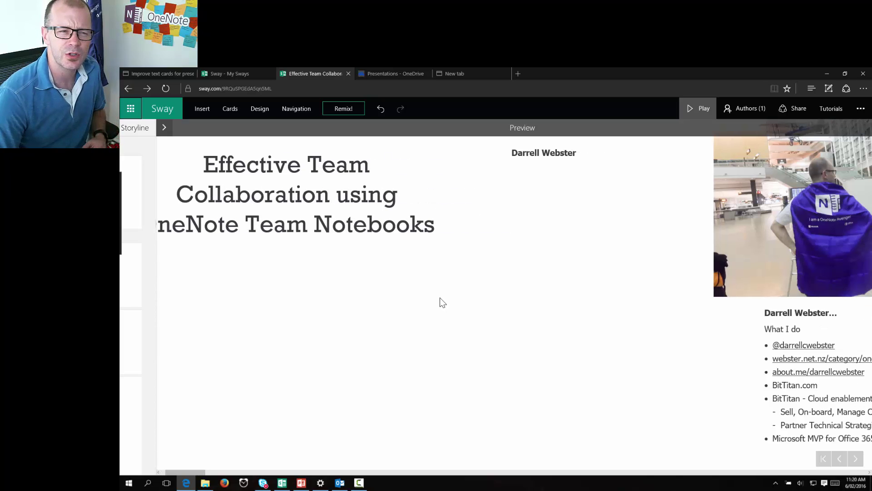
pyautogui.scroll(-4, 440, 300)
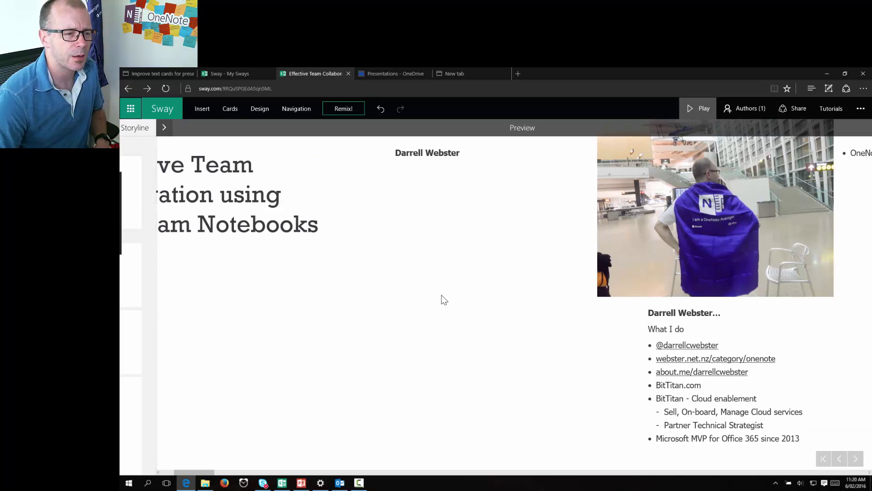
pyautogui.scroll(-2, 435, 295)
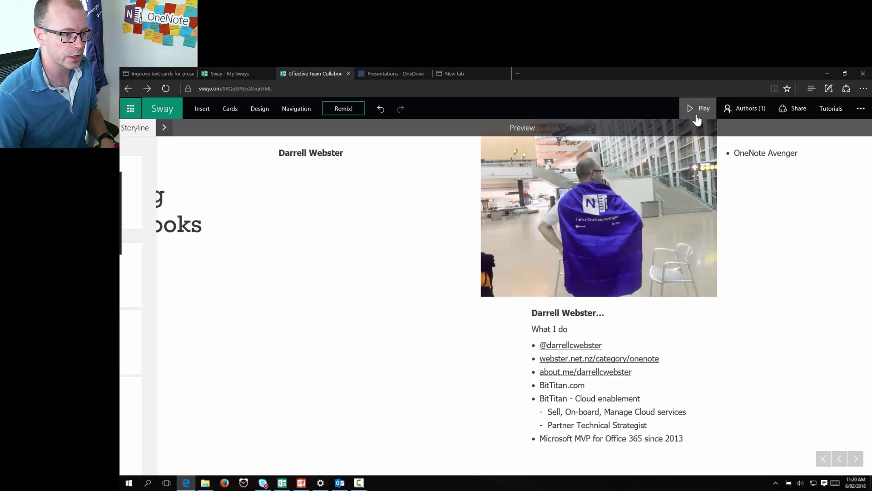
pyautogui.scroll(-5, 677, 376)
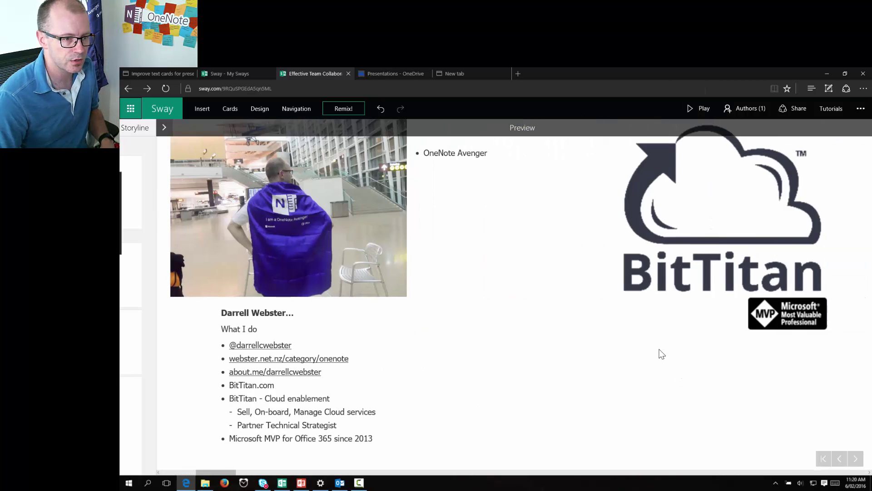
pyautogui.scroll(-5, 647, 350)
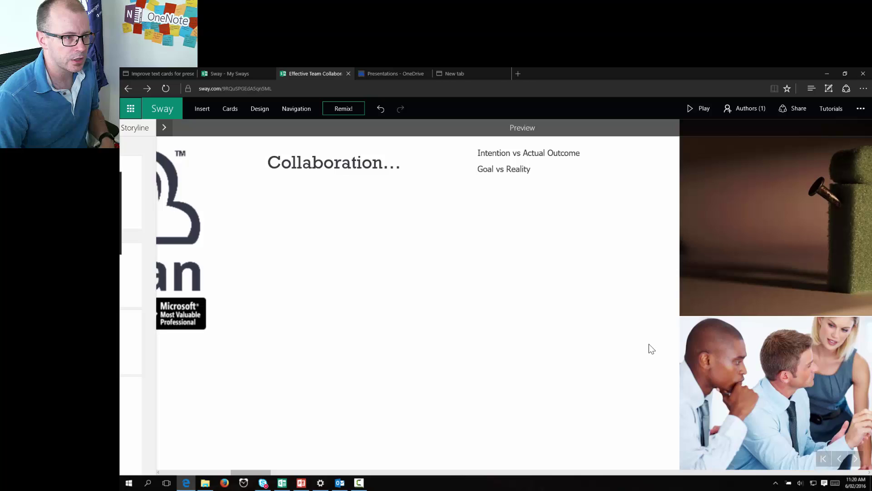
pyautogui.scroll(5, 527, 271)
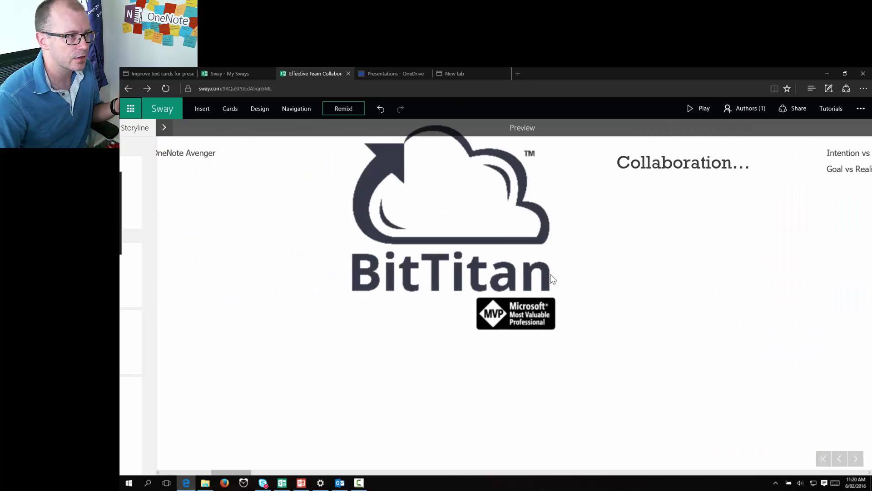
pyautogui.scroll(5, 545, 283)
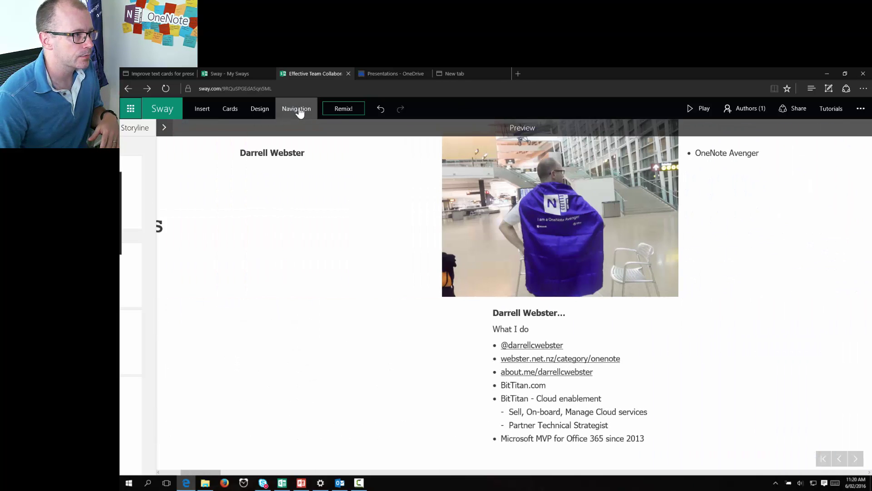
# Set the Sway's Navigation to 'Optimized for presentation' and close the Navigation pane.
pyautogui.click(298, 110)
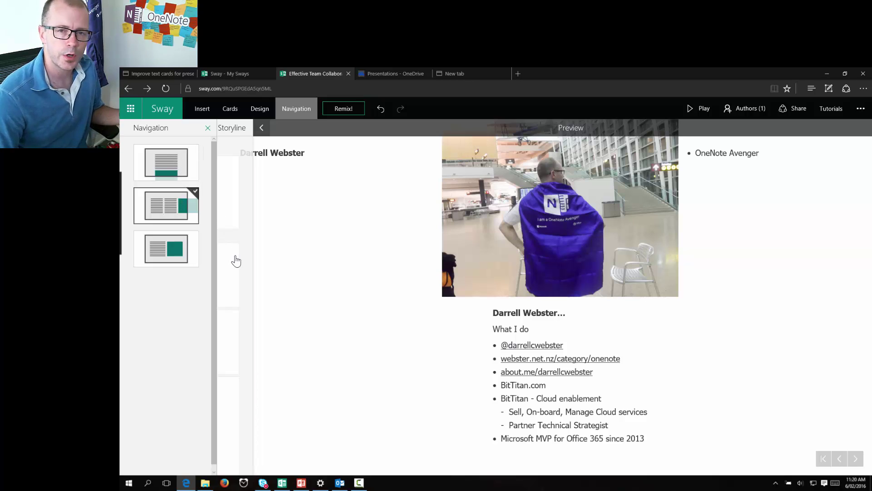
pyautogui.click(150, 257)
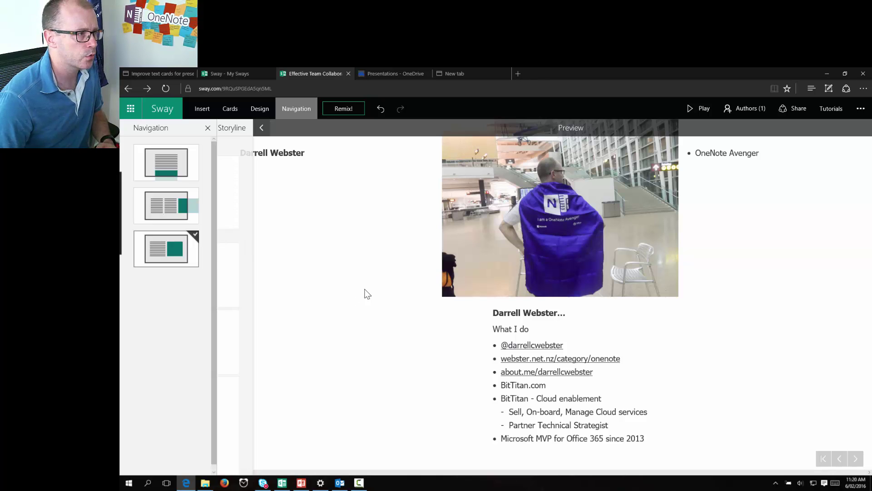
pyautogui.scroll(2, 357, 323)
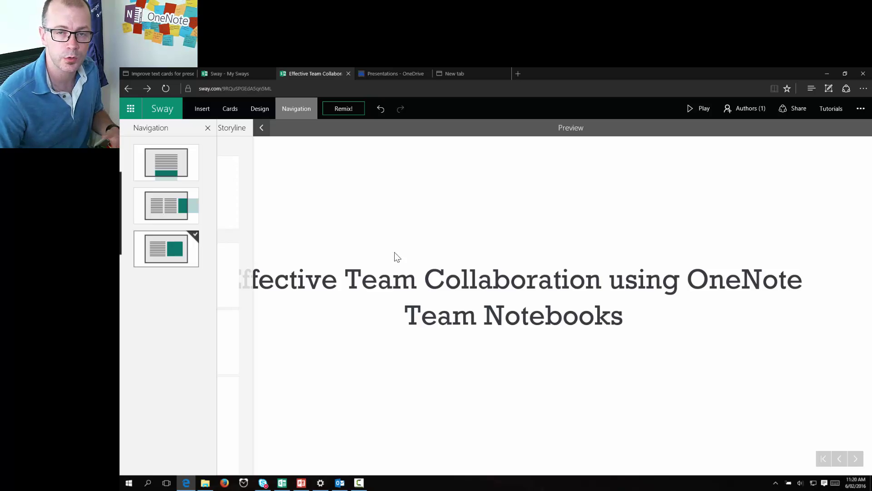
pyautogui.click(460, 227)
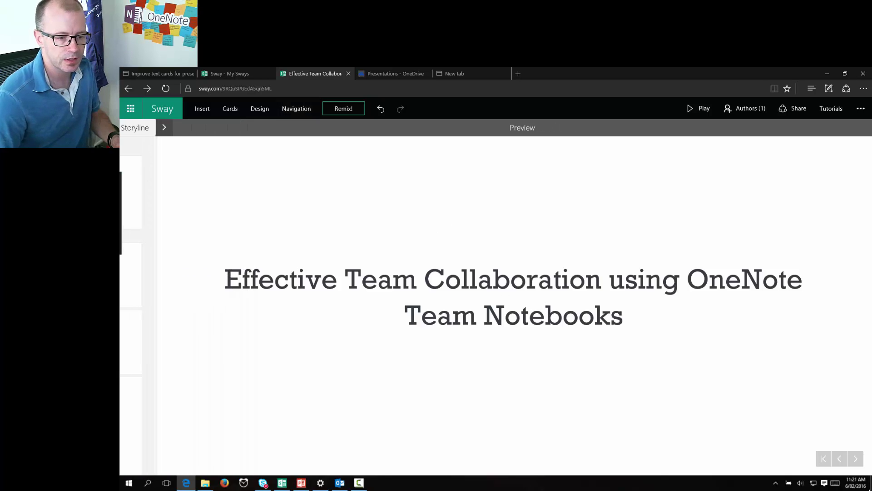
# Step the preview back and forth past the name card and caped photo, ending on 'What I do'.
pyautogui.click(857, 459)
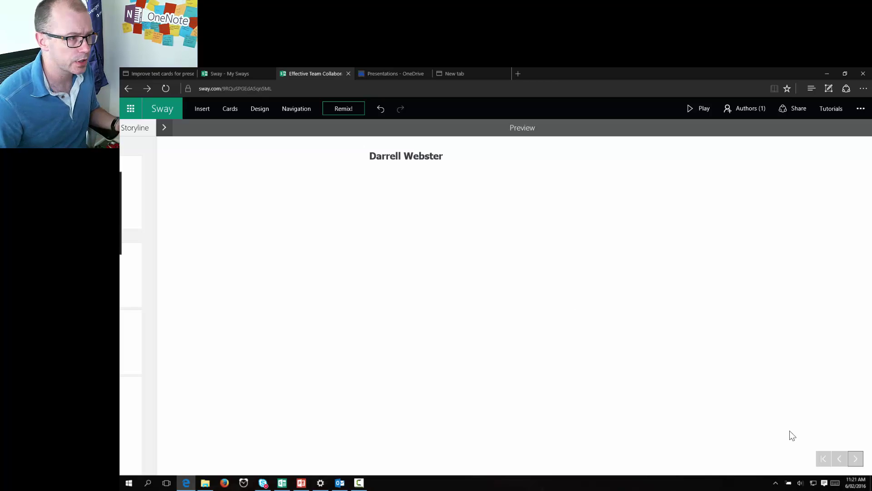
pyautogui.click(856, 460)
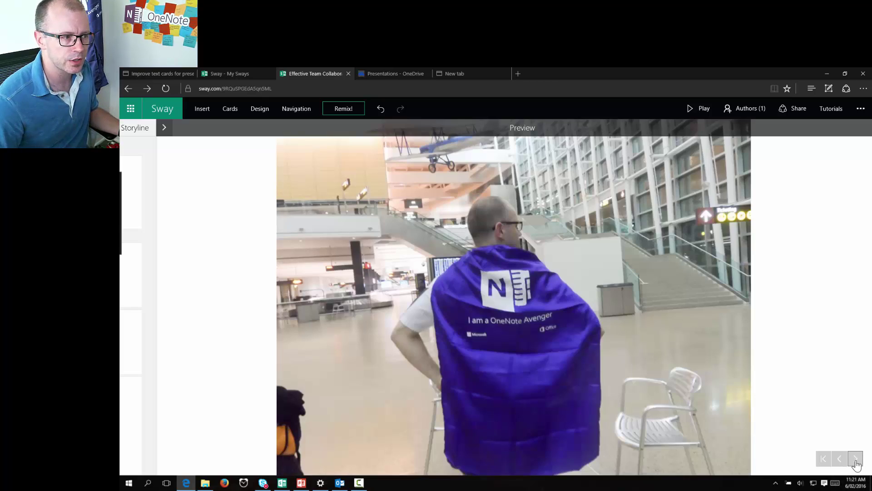
pyautogui.click(856, 462)
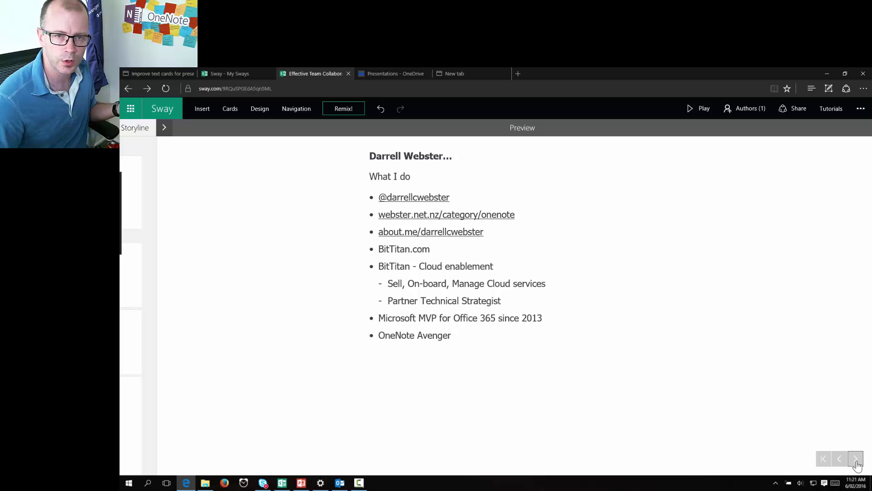
pyautogui.click(839, 460)
pyautogui.click(843, 460)
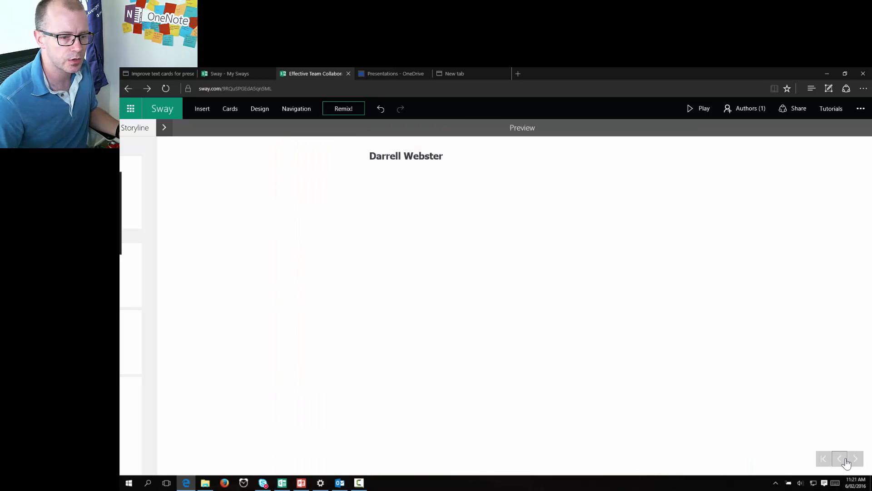
pyautogui.click(856, 459)
pyautogui.click(855, 460)
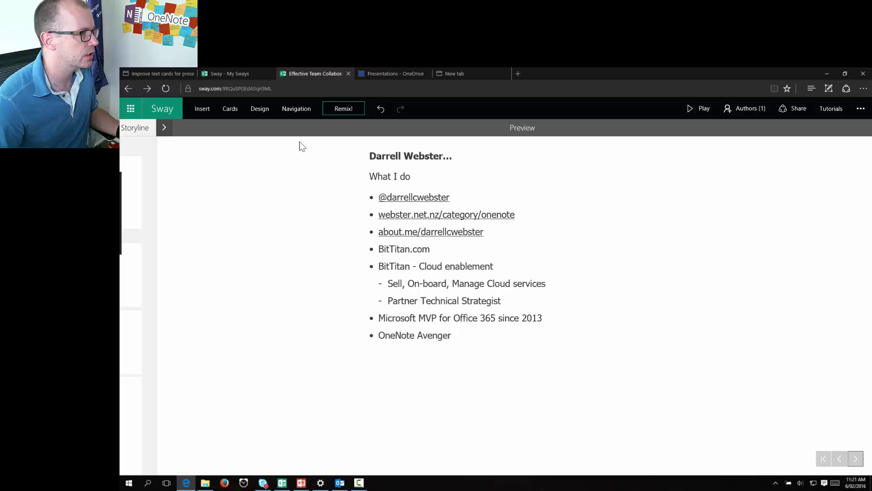
# In Design Customize, raise Text size from Small to Large, then close Design and collapse Storyline.
pyautogui.click(260, 110)
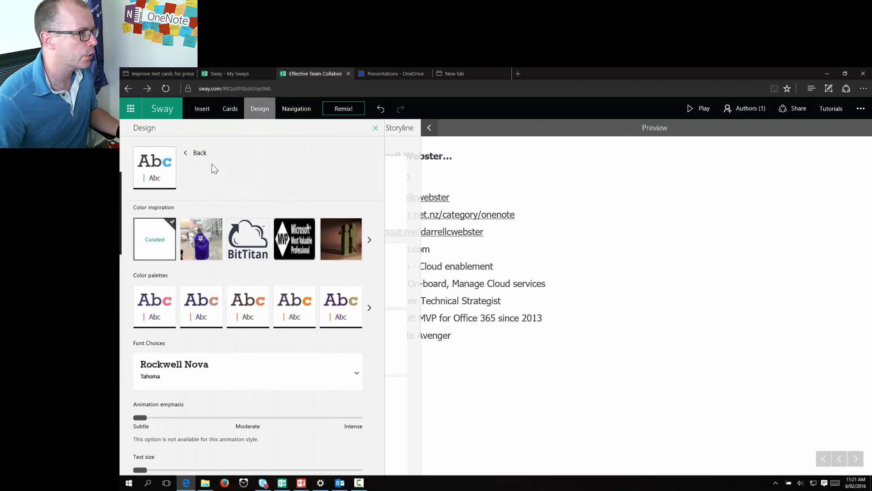
pyautogui.click(196, 153)
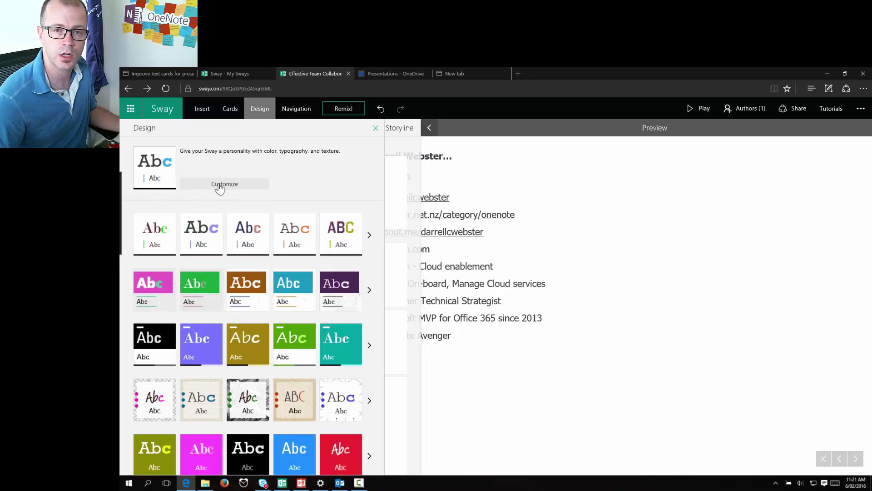
pyautogui.click(219, 187)
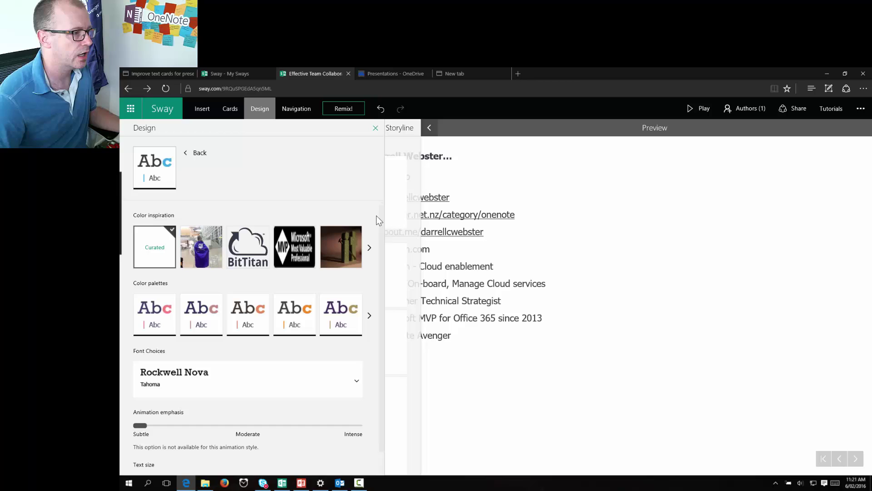
pyautogui.scroll(-1, 380, 247)
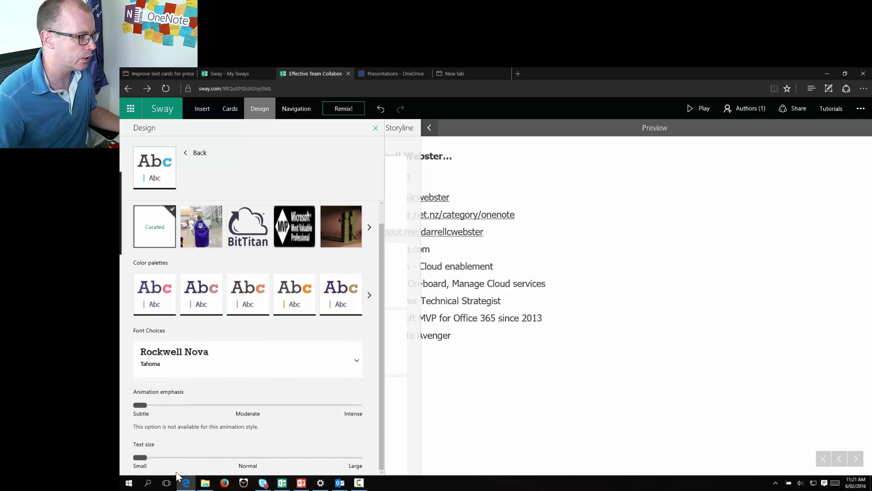
pyautogui.moveTo(145, 461); pyautogui.dragTo(256, 461)
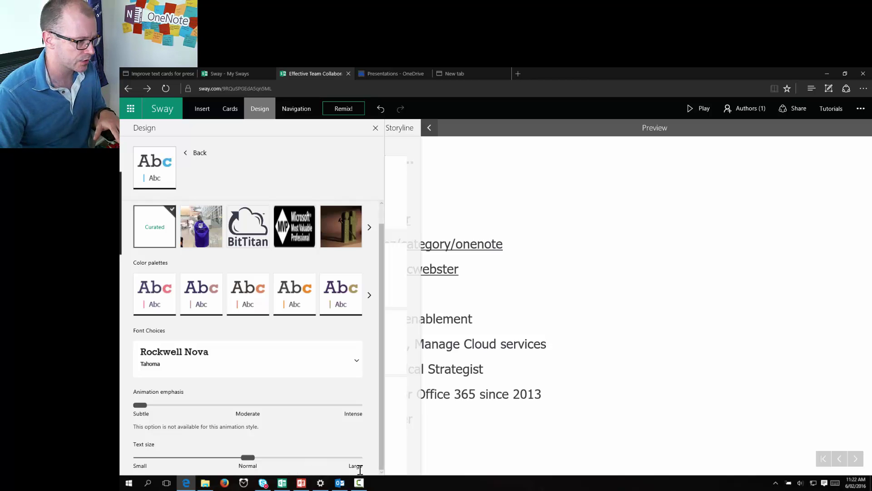
pyautogui.moveTo(249, 458); pyautogui.dragTo(361, 460)
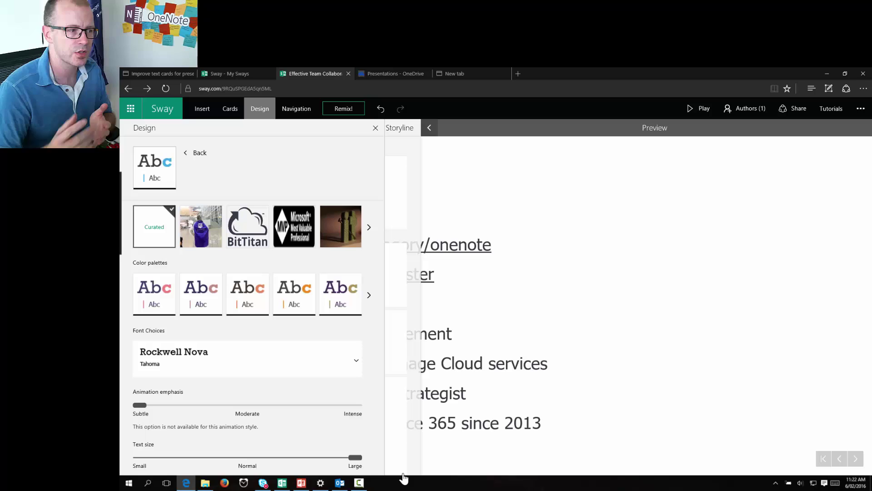
pyautogui.click(603, 251)
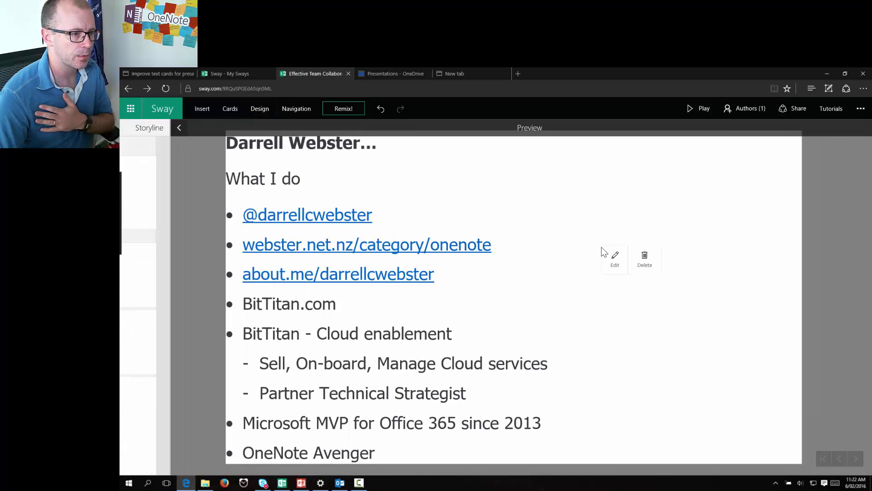
pyautogui.click(827, 238)
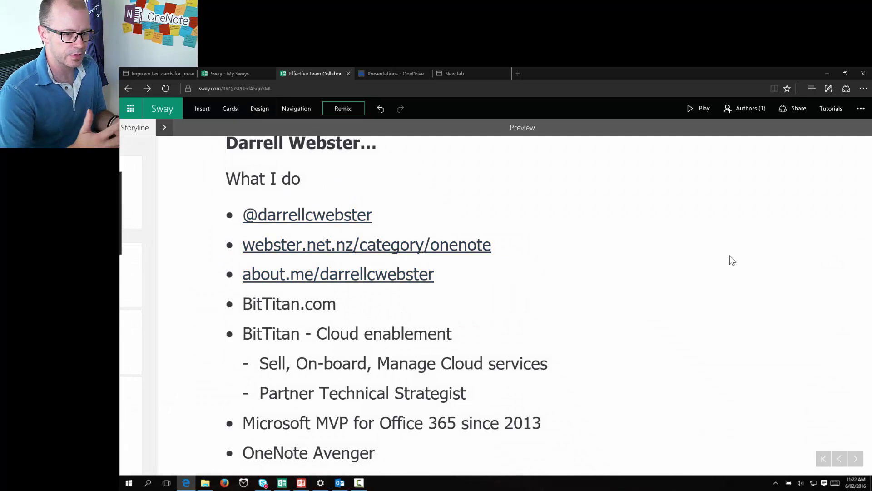
# Advance the full-window preview twelve slides forward.
pyautogui.click(856, 459)
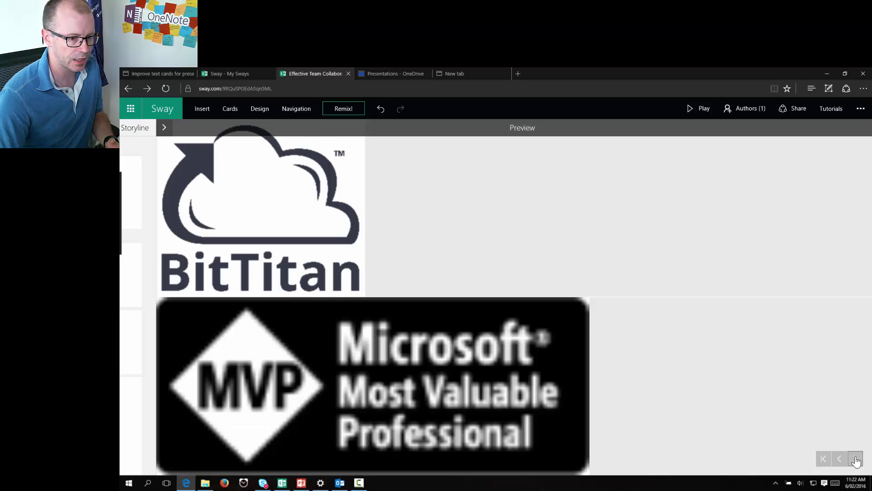
pyautogui.click(855, 459)
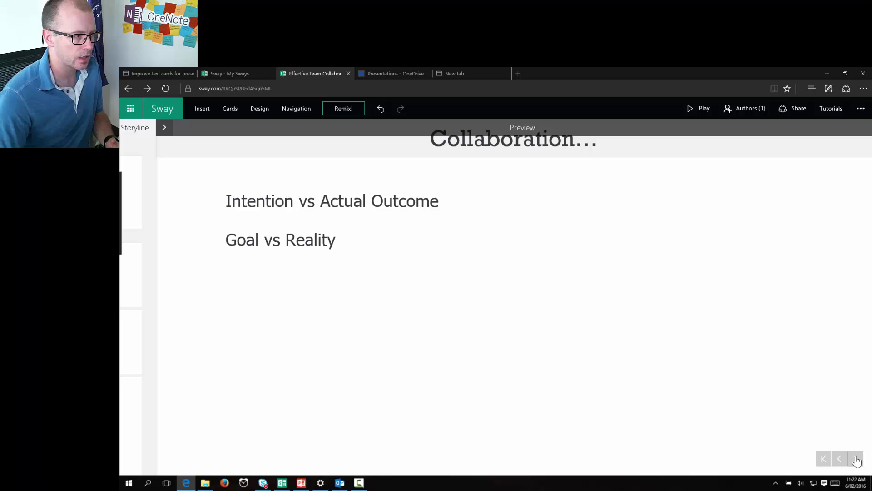
pyautogui.click(856, 459)
pyautogui.click(856, 459)
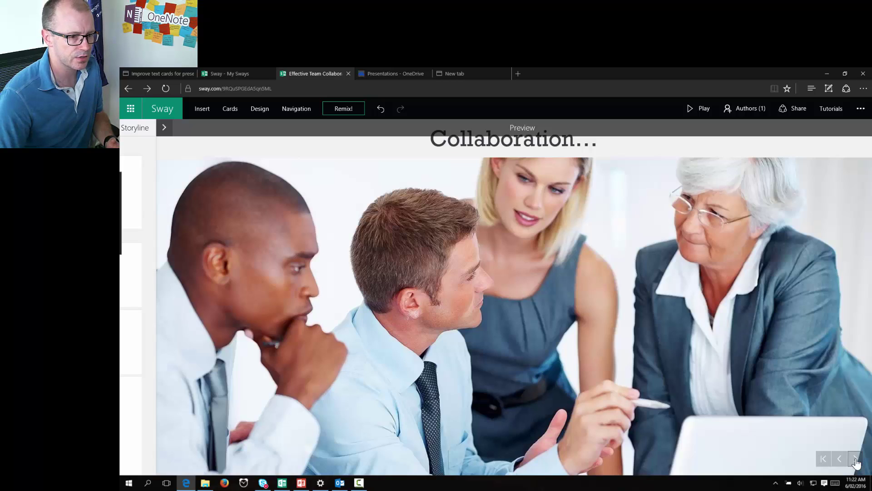
pyautogui.click(856, 459)
pyautogui.click(856, 458)
pyautogui.click(856, 459)
pyautogui.click(856, 459)
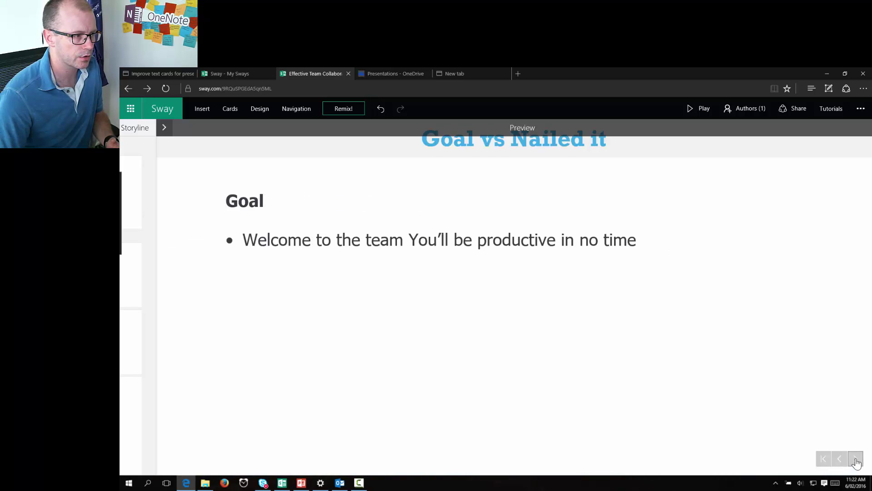
pyautogui.click(856, 459)
pyautogui.click(856, 459)
pyautogui.click(856, 459)
pyautogui.click(856, 459)
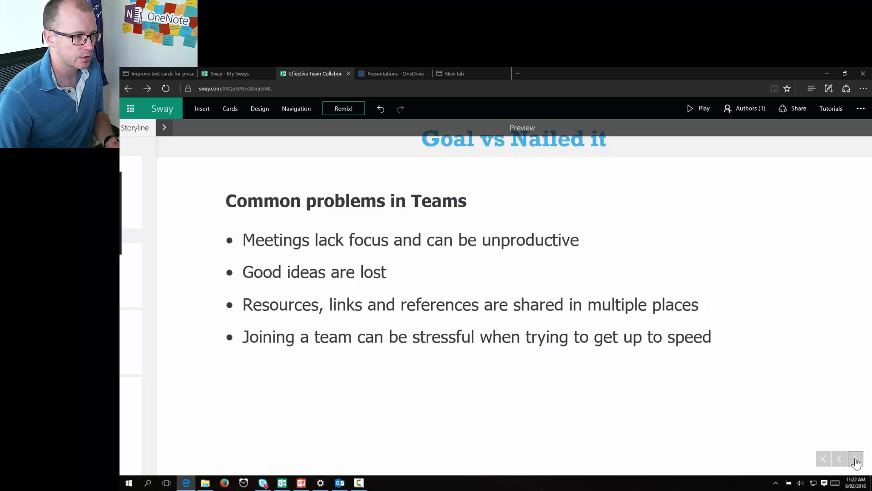
# Step back ten slides to the bio slide and expand the Storyline pane.
pyautogui.click(839, 459)
pyautogui.click(840, 459)
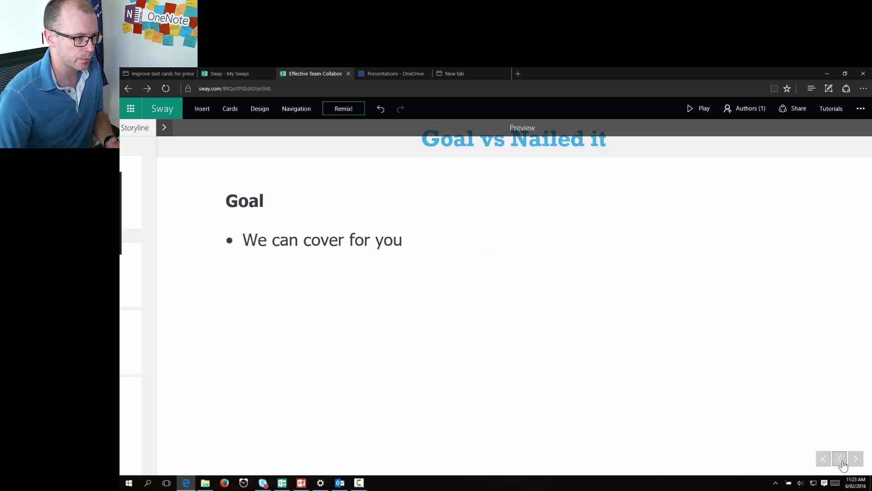
pyautogui.click(839, 460)
pyautogui.click(838, 460)
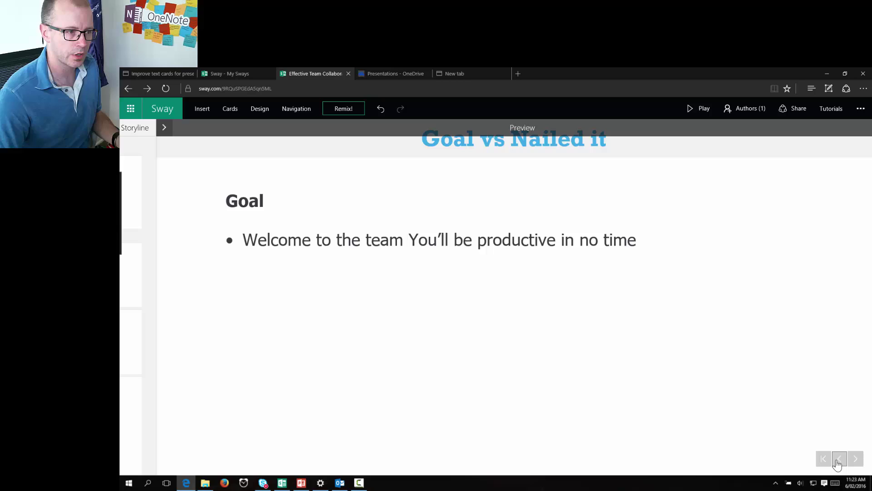
pyautogui.click(838, 460)
pyautogui.click(838, 460)
pyautogui.click(838, 461)
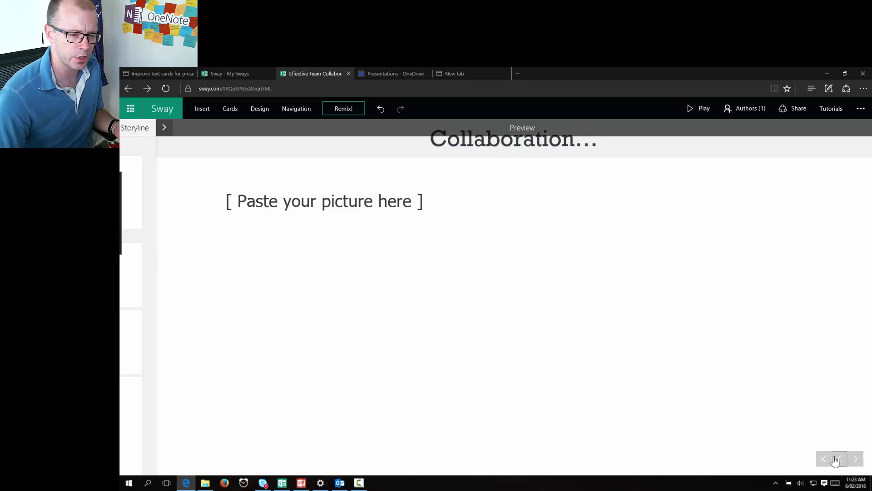
pyautogui.click(838, 460)
pyautogui.click(840, 460)
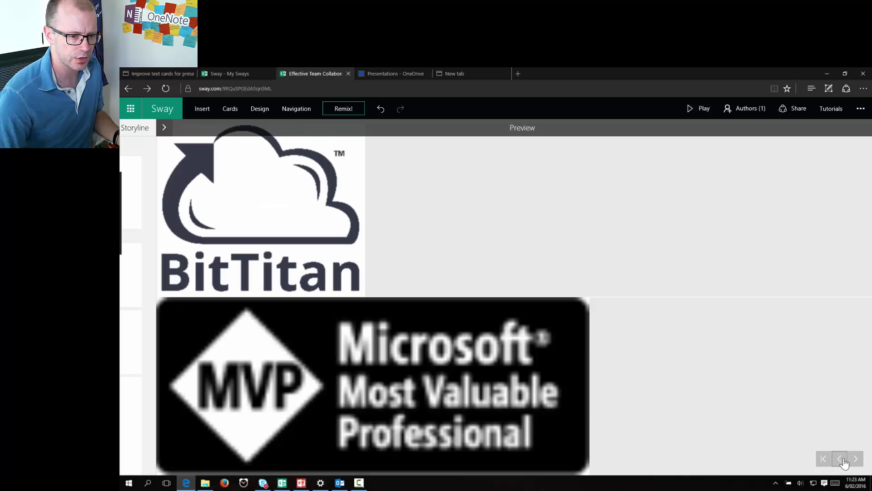
pyautogui.click(841, 460)
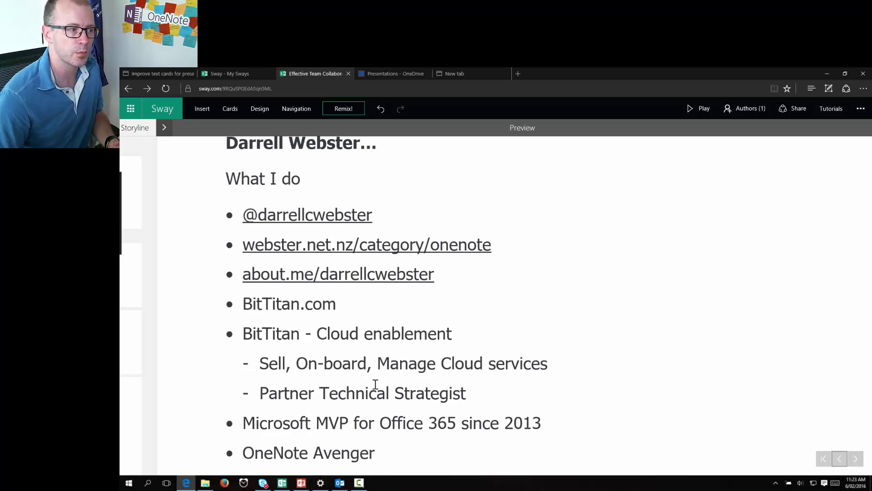
pyautogui.click(165, 132)
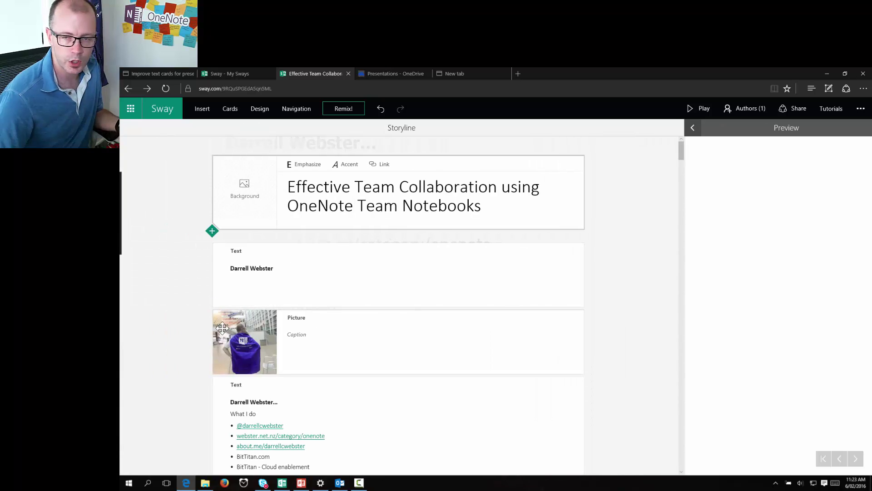
# Scroll the storyline past the Group: Automatic and Slideshow picture groups to the Collaboration cards.
pyautogui.scroll(-5, 202, 324)
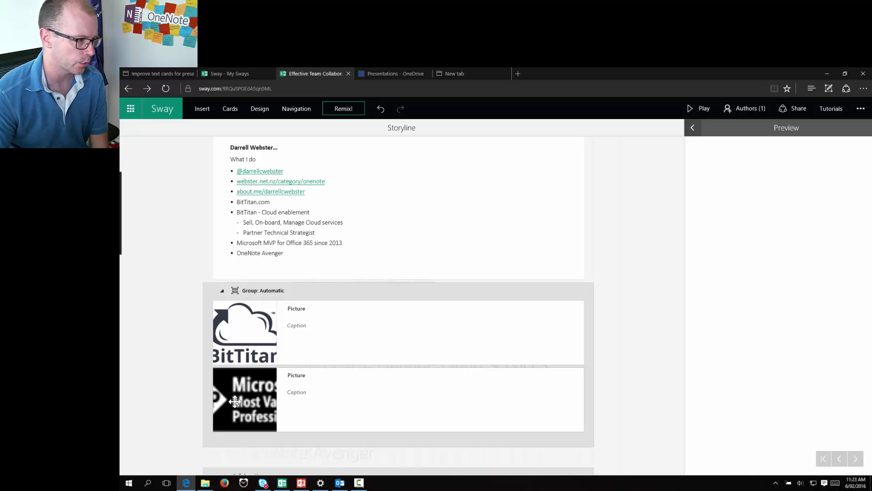
pyautogui.scroll(-3, 170, 386)
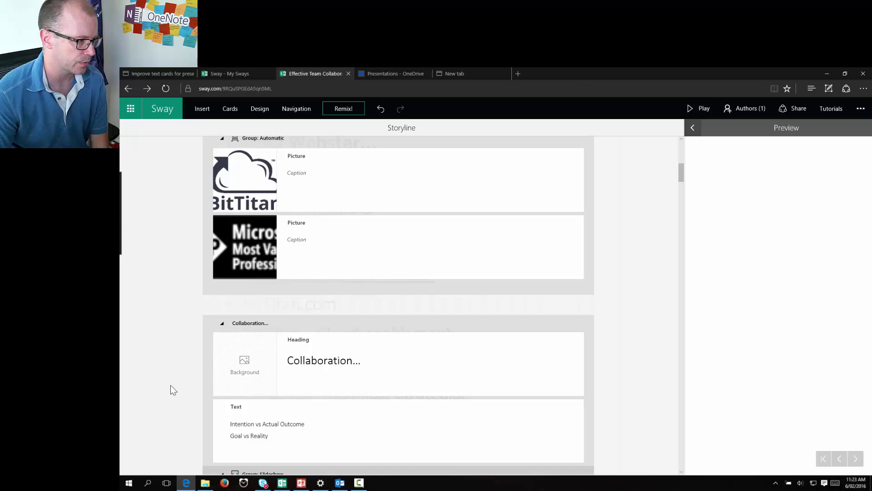
pyautogui.scroll(-1, 170, 385)
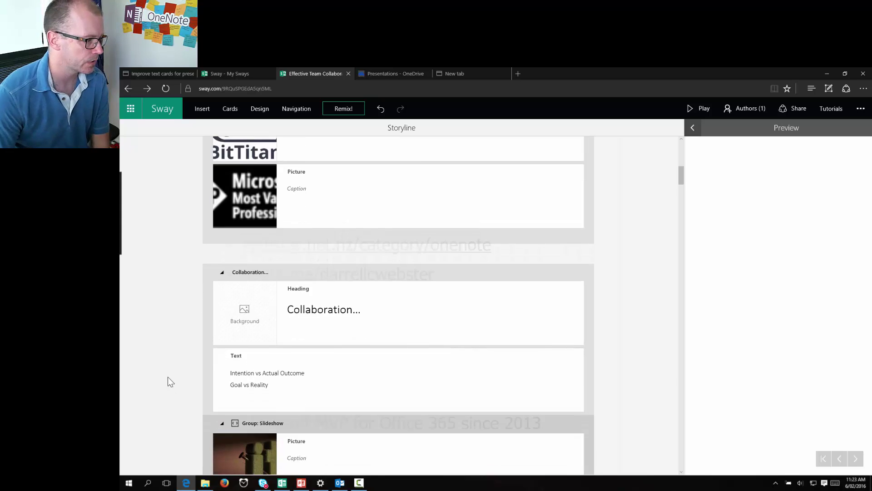
pyautogui.scroll(-3, 168, 377)
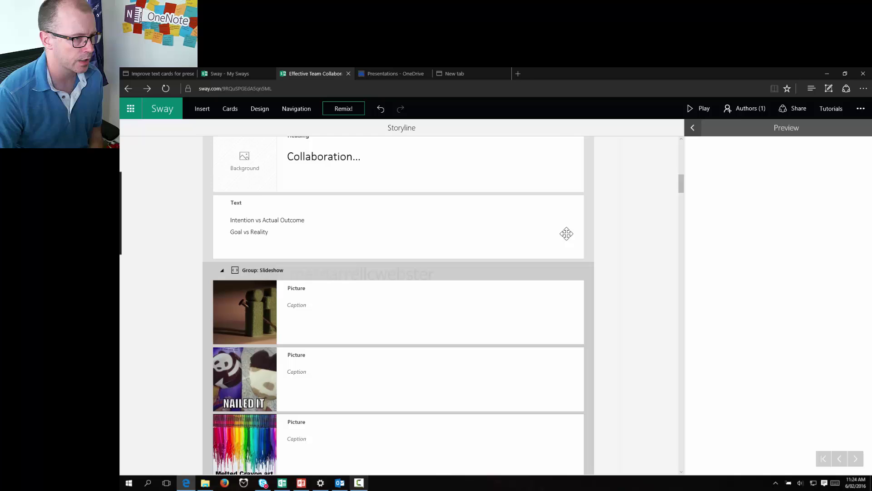
# Expand the preview and page through Melted Crayon, Nailed it and Pixar to the colleagues photo.
pyautogui.click(693, 129)
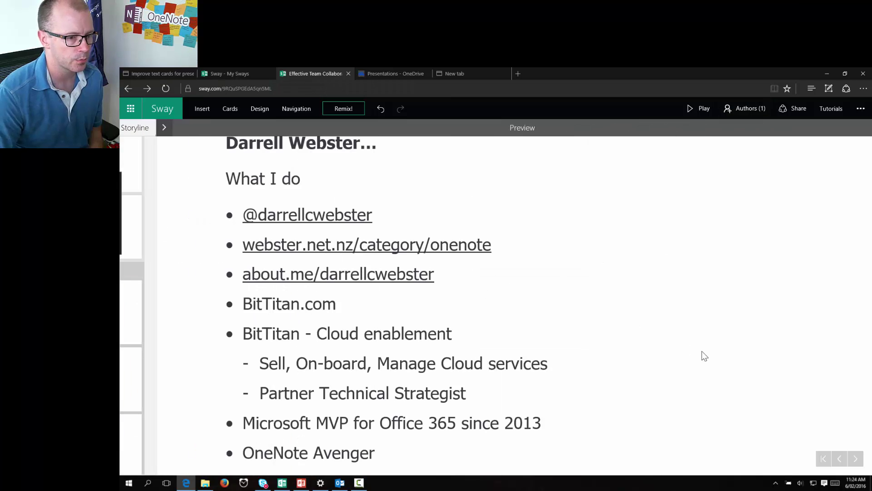
pyautogui.click(856, 459)
pyautogui.click(856, 459)
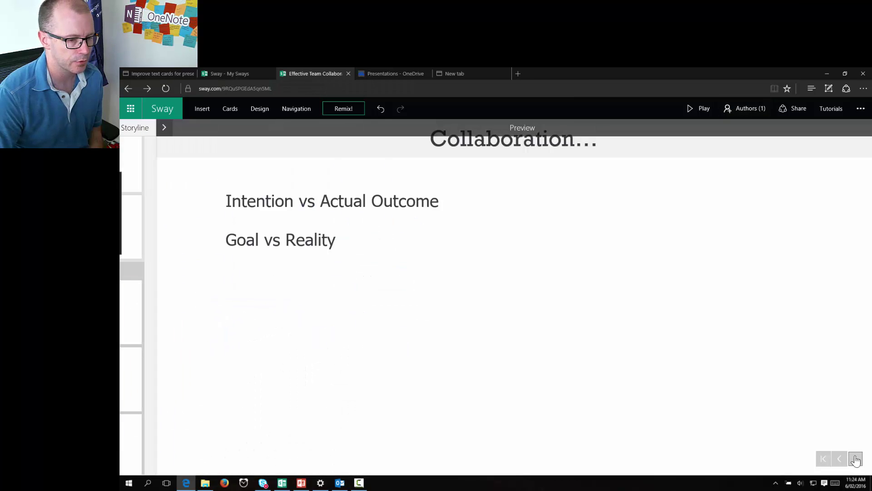
pyautogui.click(856, 459)
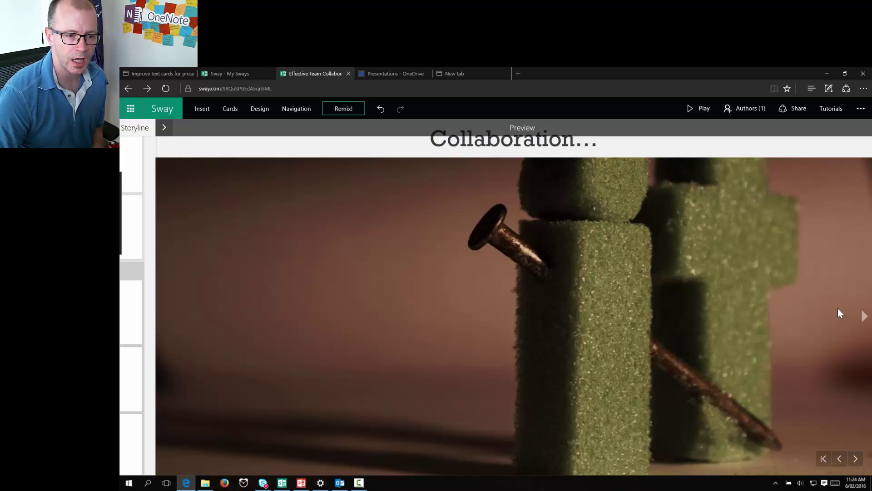
pyautogui.click(863, 313)
pyautogui.click(863, 316)
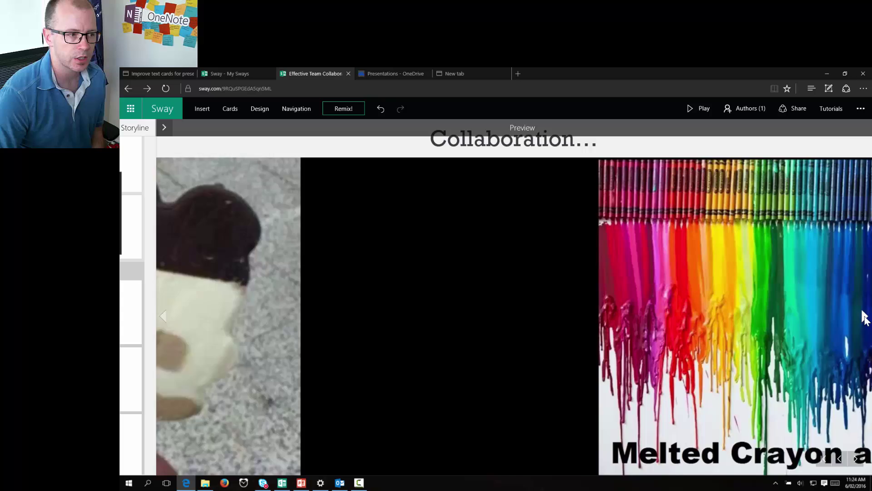
pyautogui.click(864, 317)
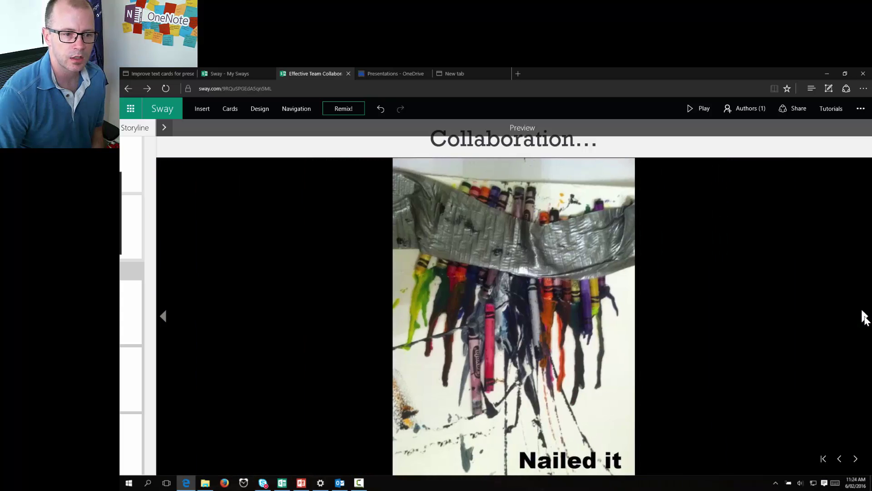
pyautogui.click(865, 317)
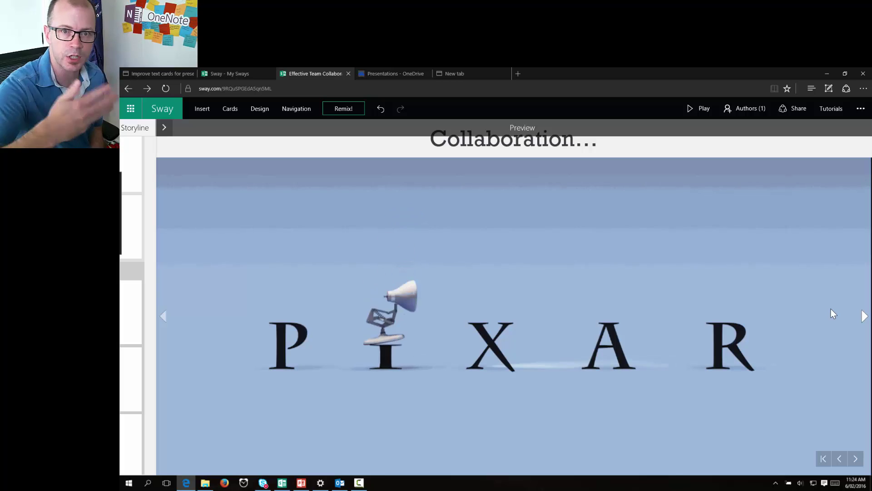
pyautogui.click(856, 459)
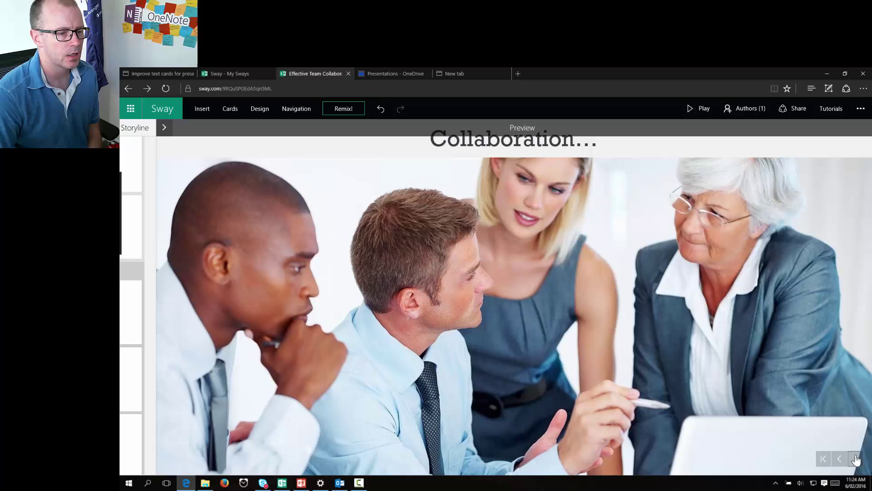
# Reopen the storyline, scroll to the Goal and Reality text cards, then switch to PowerPoint.
pyautogui.click(164, 127)
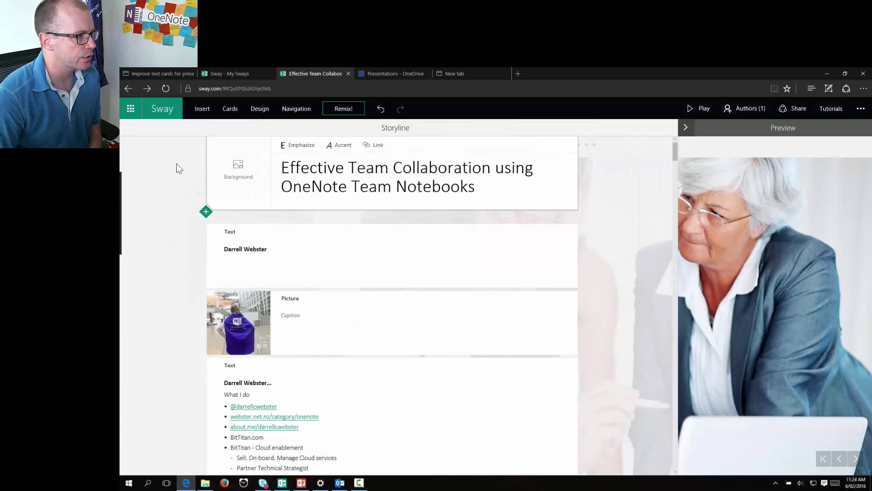
pyautogui.scroll(-15, 450, 375)
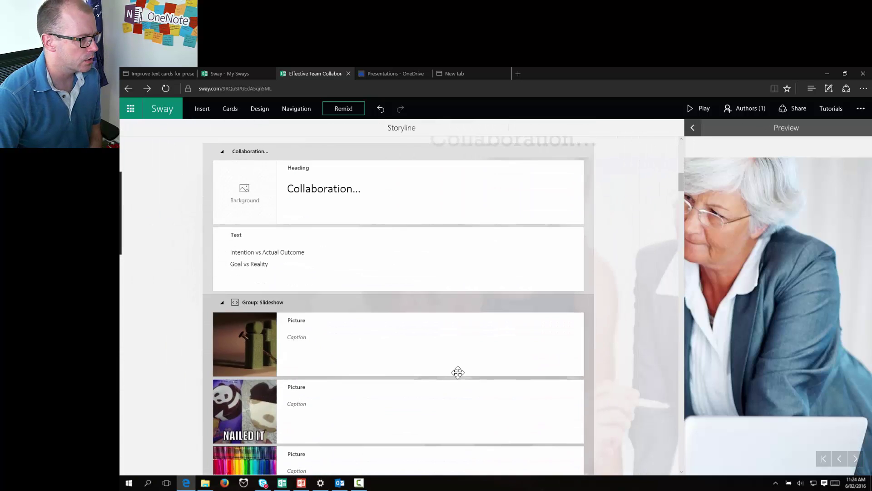
pyautogui.scroll(-10, 508, 371)
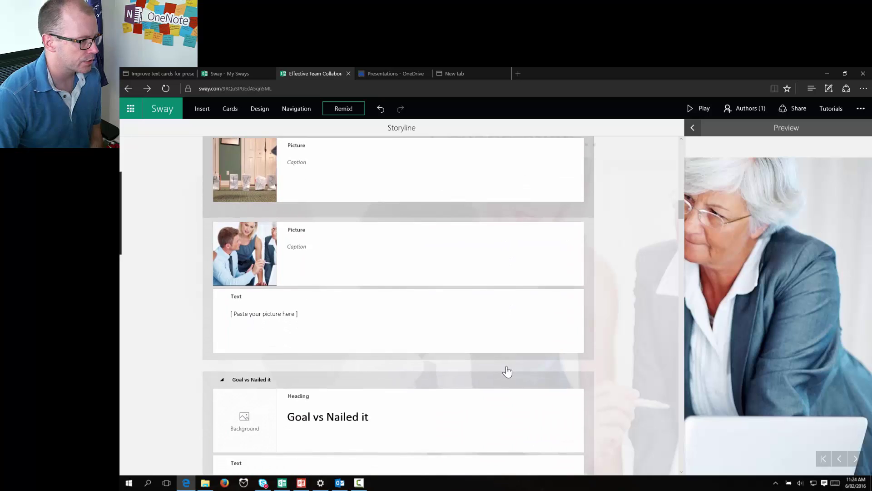
pyautogui.scroll(1, 505, 364)
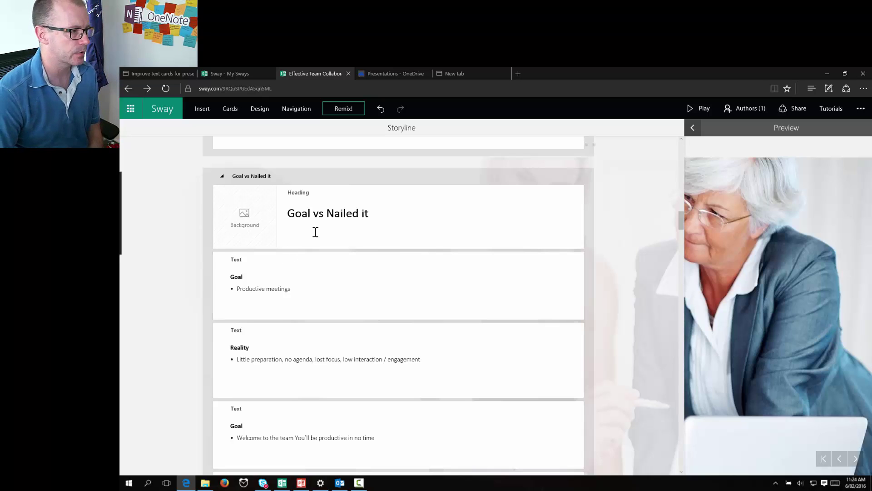
pyautogui.click(302, 483)
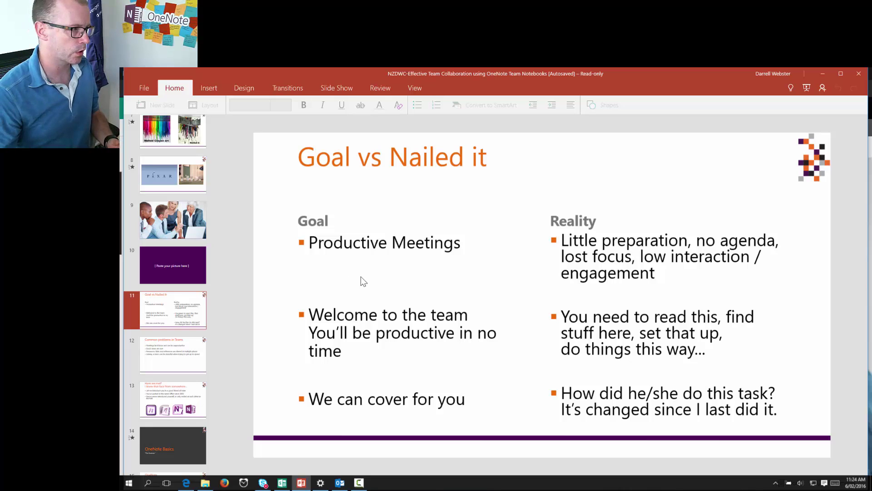
# After reviewing the Goal vs Nailed it slide in PowerPoint, return to the Sway storyline in Edge.
pyautogui.hotkey('alt', 'Tab')
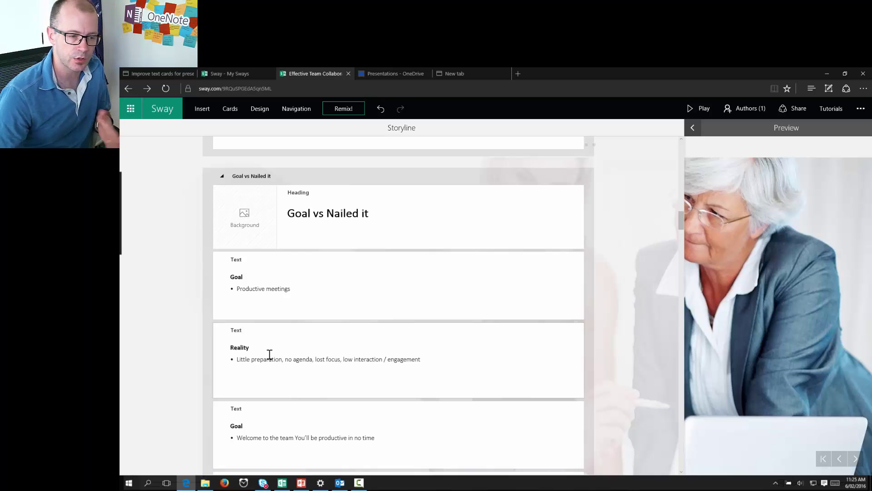
# Expand the preview and page through the Goal and Reality slides to 'You need to read this'.
pyautogui.click(800, 370)
pyautogui.click(856, 459)
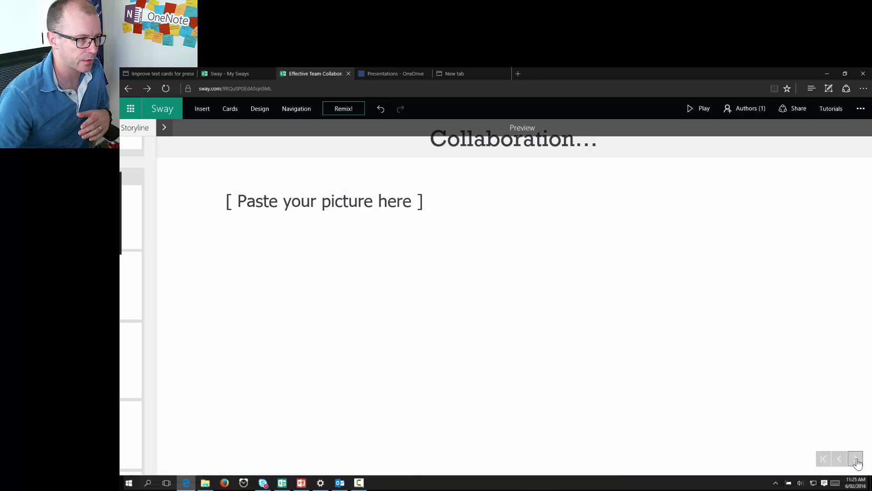
pyautogui.click(856, 459)
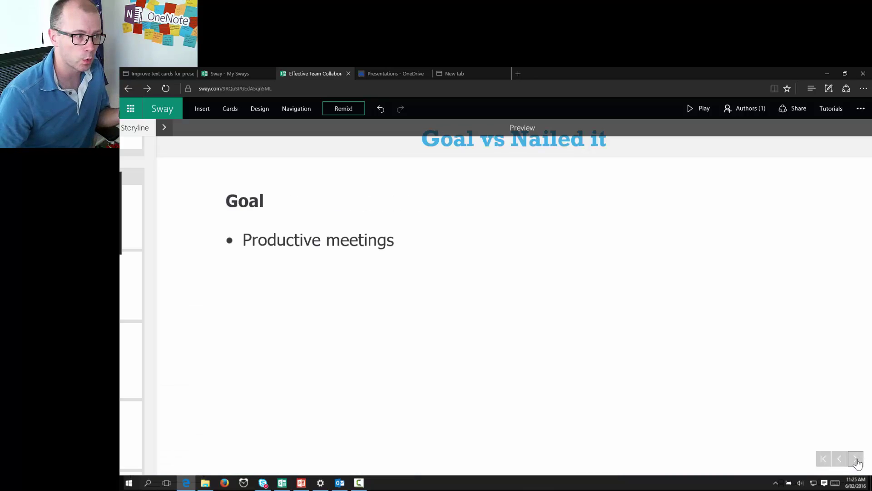
pyautogui.click(855, 460)
pyautogui.click(856, 459)
pyautogui.click(856, 459)
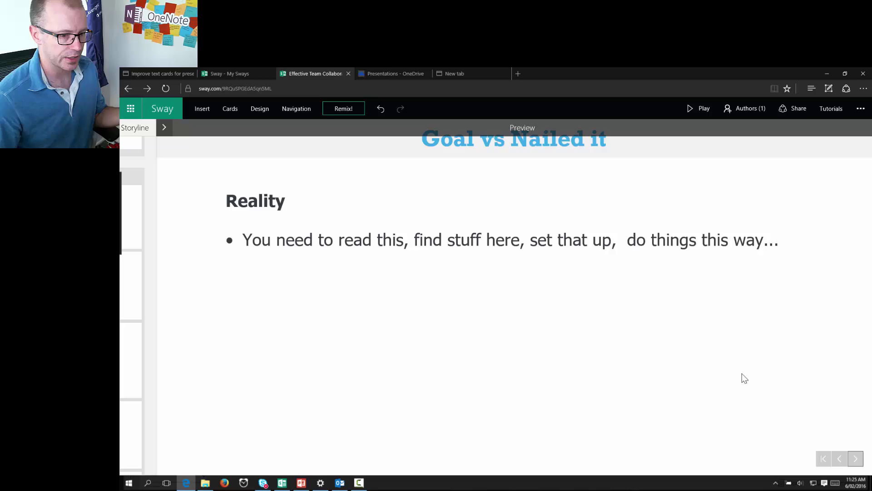
# Reopen the storyline and scroll down to the 'Have we met?' card and OneNote logo grid.
pyautogui.click(164, 128)
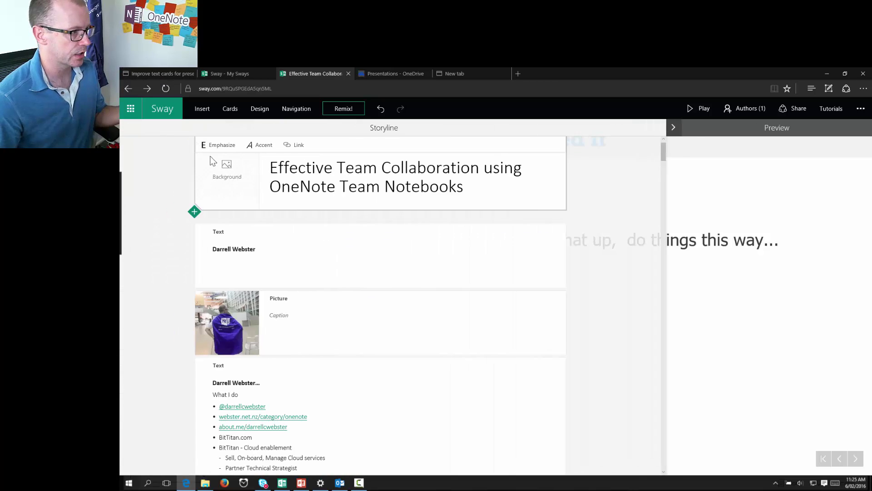
pyautogui.scroll(-15, 456, 327)
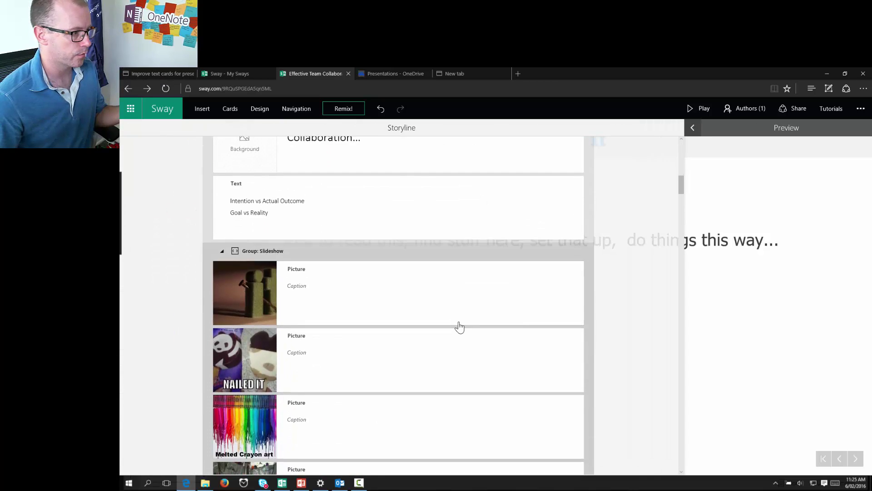
pyautogui.scroll(-10, 458, 328)
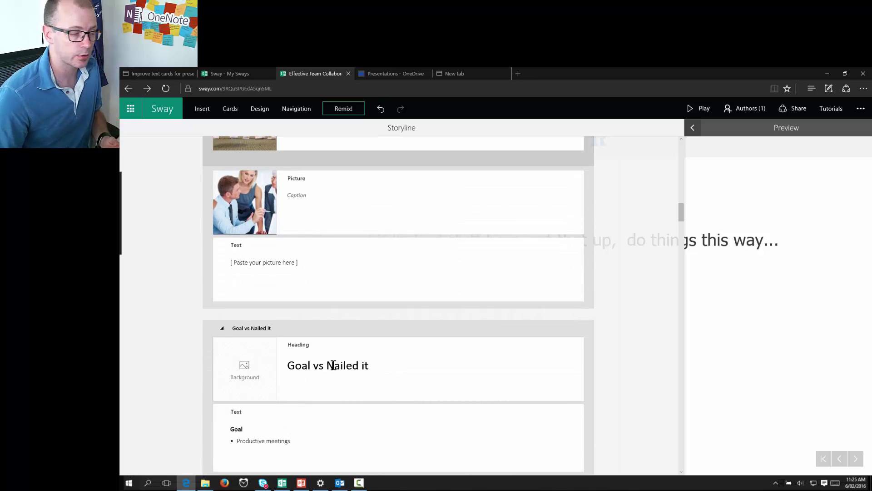
pyautogui.scroll(-2, 333, 364)
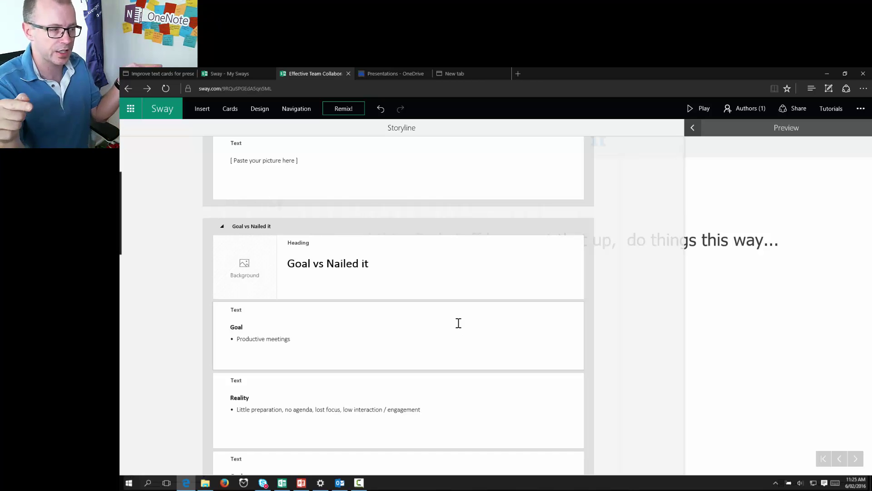
pyautogui.scroll(-1, 459, 323)
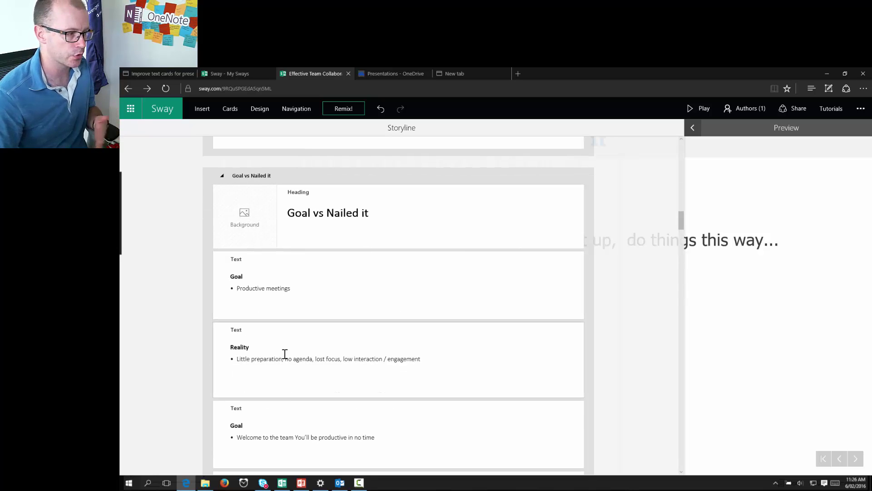
pyautogui.scroll(-10, 284, 354)
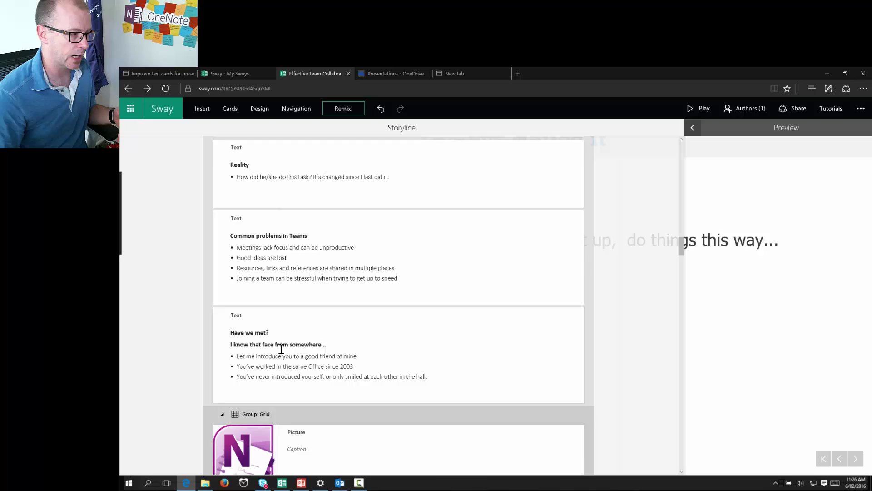
pyautogui.scroll(-1, 300, 331)
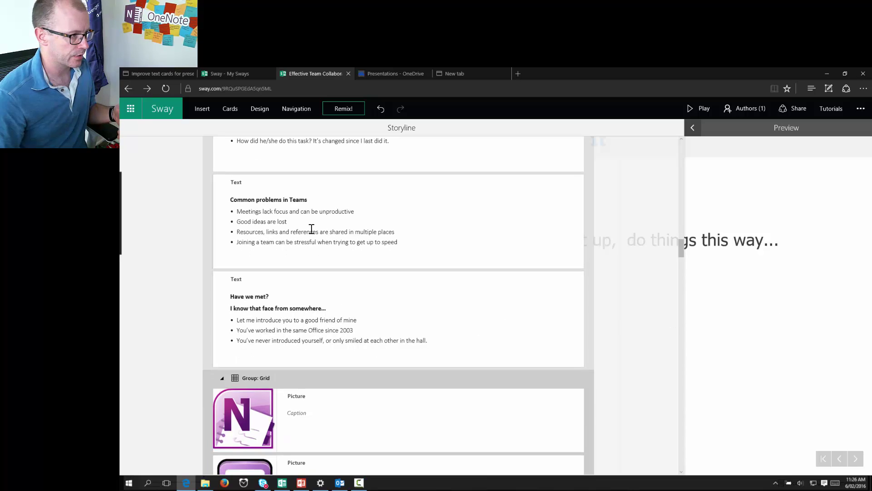
pyautogui.scroll(-3, 350, 347)
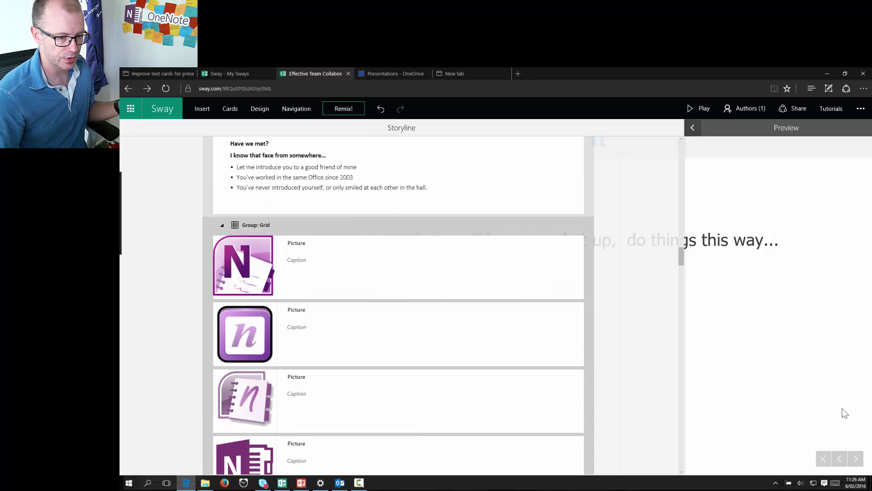
# Preview the Reality, Common problems in Teams and Have we met? cards to the OneNote grid, then open Design.
pyautogui.click(853, 458)
pyautogui.click(856, 458)
pyautogui.click(855, 458)
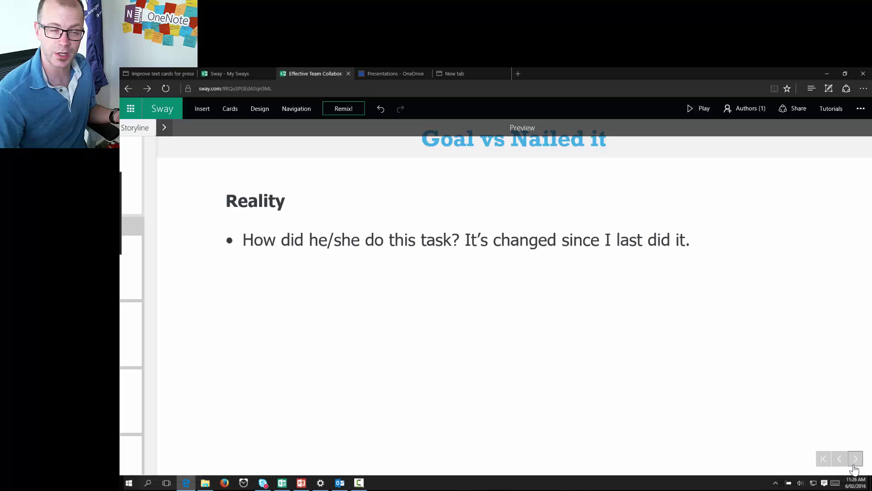
pyautogui.click(854, 463)
pyautogui.click(854, 464)
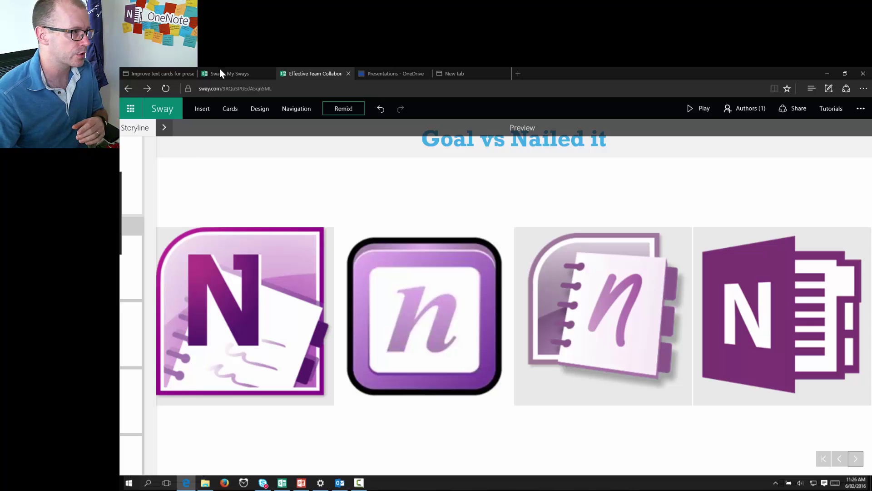
pyautogui.click(259, 109)
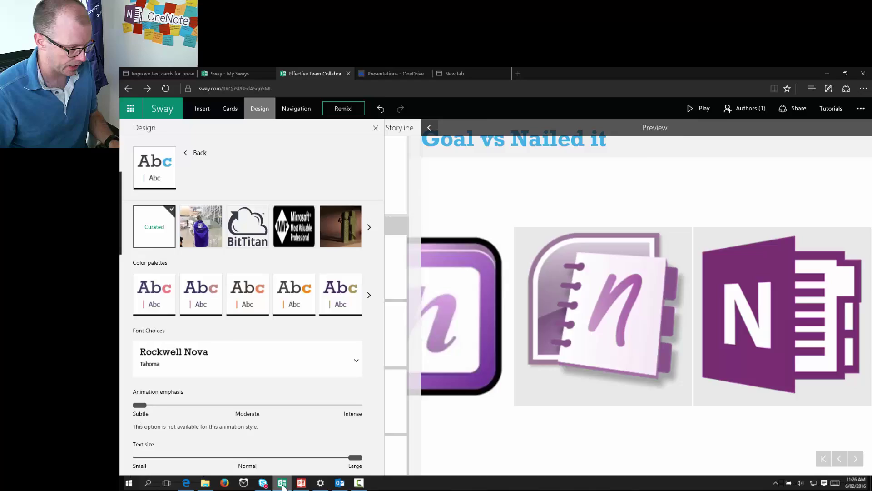
# Bring the Sway desktop app forward and show its Design options for colours and fonts.
pyautogui.click(282, 484)
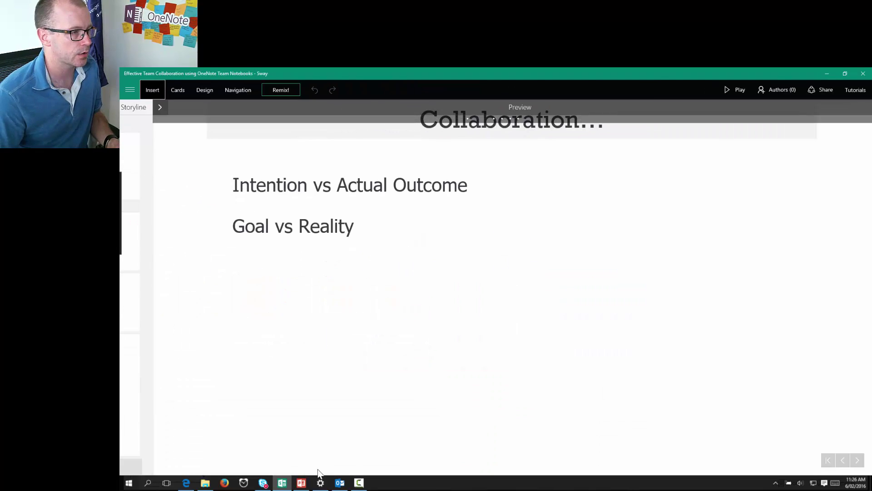
pyautogui.click(204, 95)
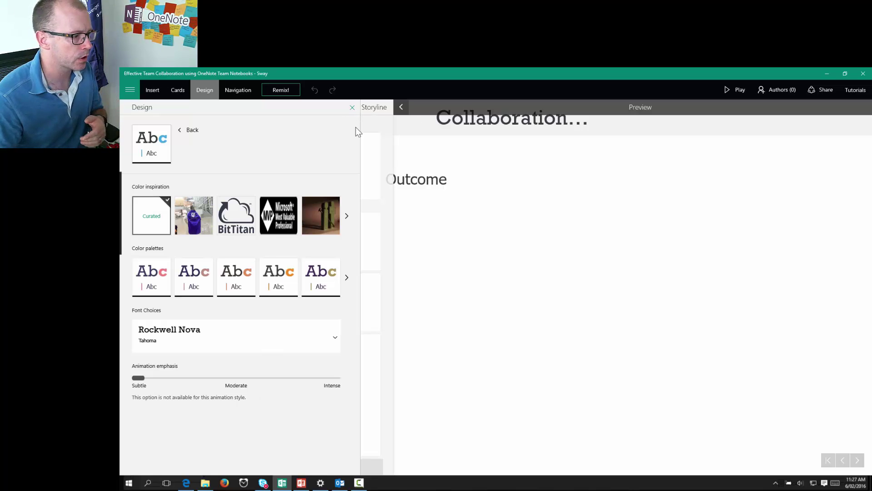
# Close the design options in the browser Sway and select the Automatic group of BitTitan and MVP logos.
pyautogui.hotkey('alt', 'Tab')
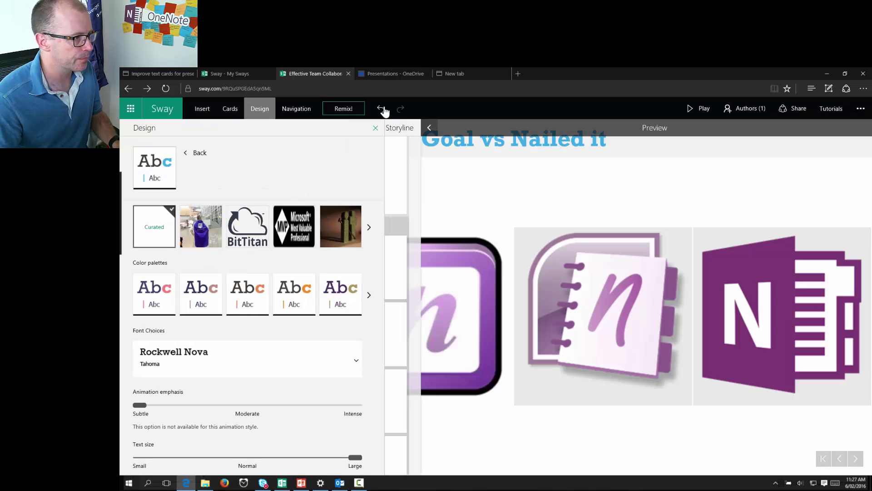
pyautogui.click(375, 129)
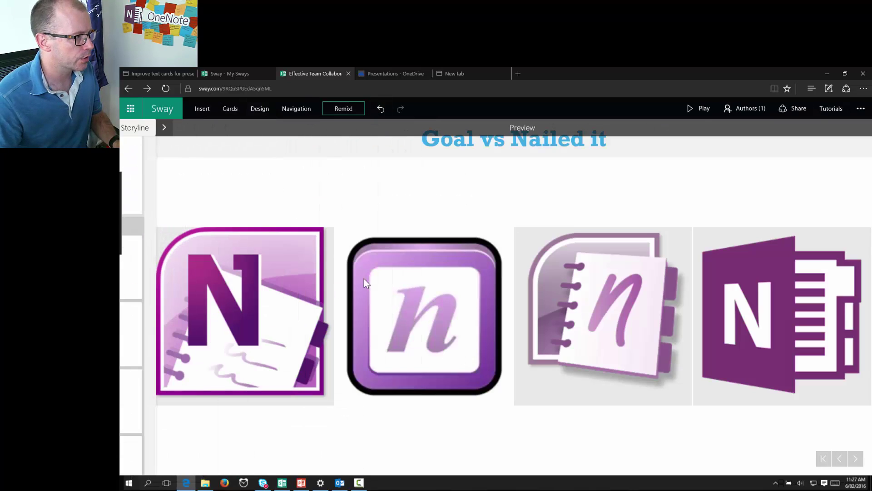
pyautogui.click(165, 128)
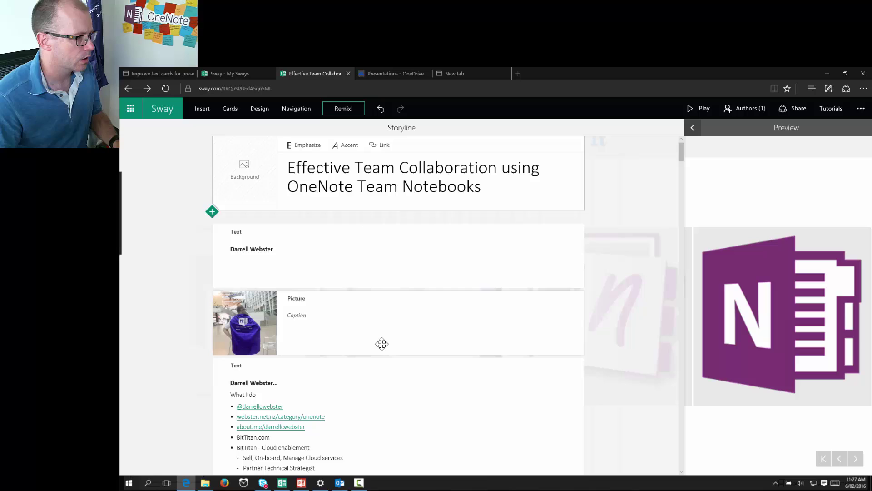
pyautogui.scroll(-3, 368, 348)
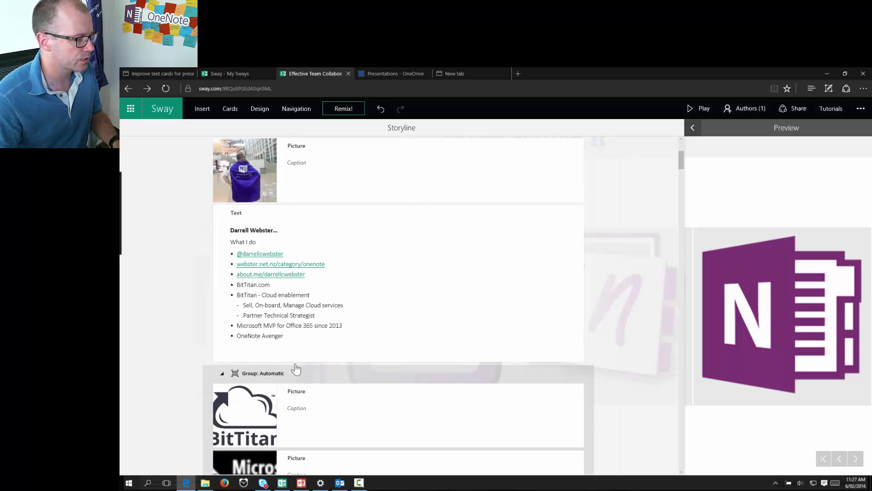
pyautogui.scroll(-2, 331, 358)
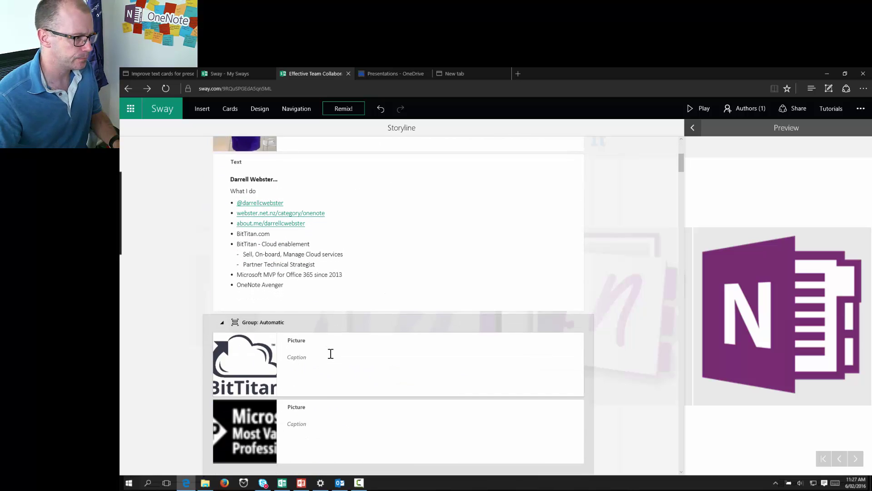
pyautogui.click(311, 435)
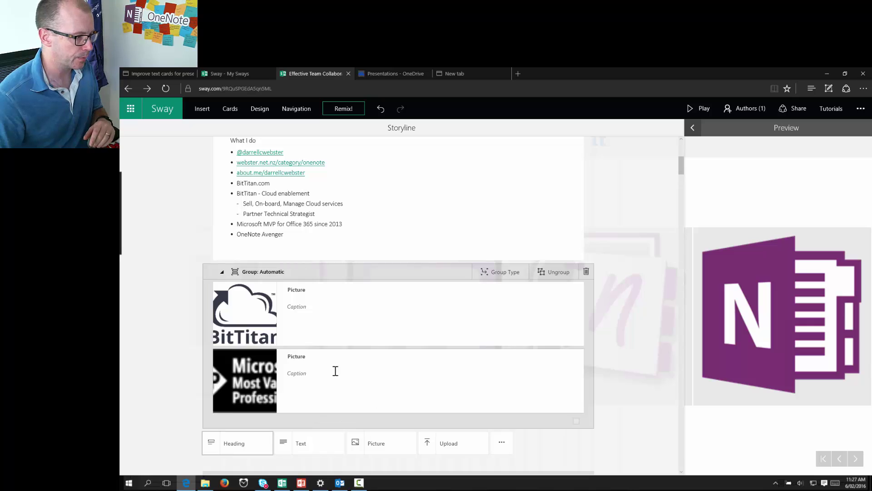
# Add an Automatic group with a Stack group nested inside, plus two empty Text cards.
pyautogui.click(230, 113)
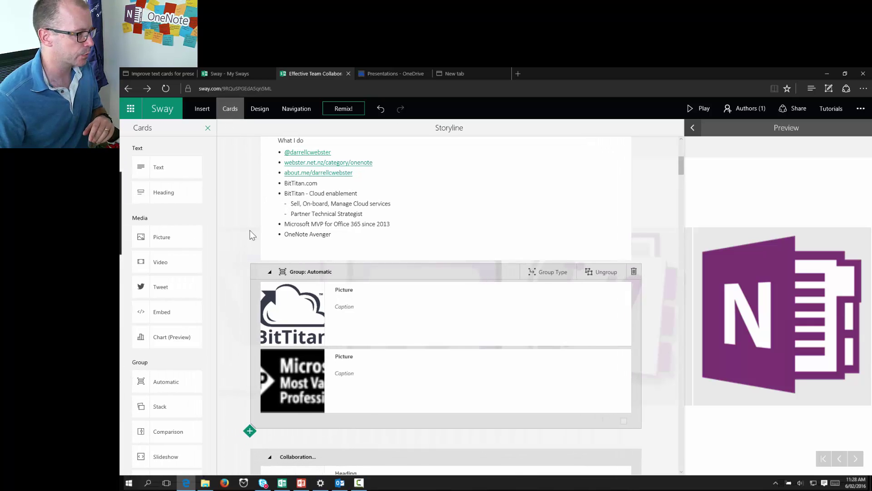
pyautogui.click(165, 385)
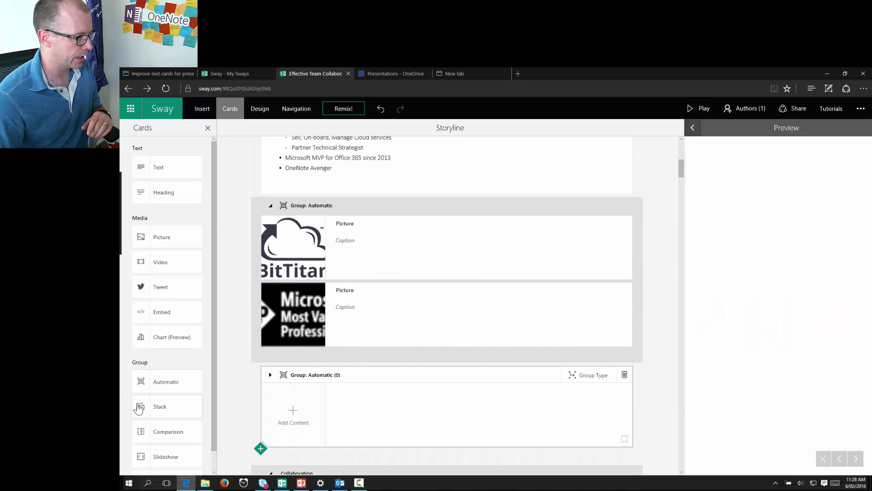
pyautogui.click(168, 410)
pyautogui.moveTo(330, 385); pyautogui.dragTo(343, 323)
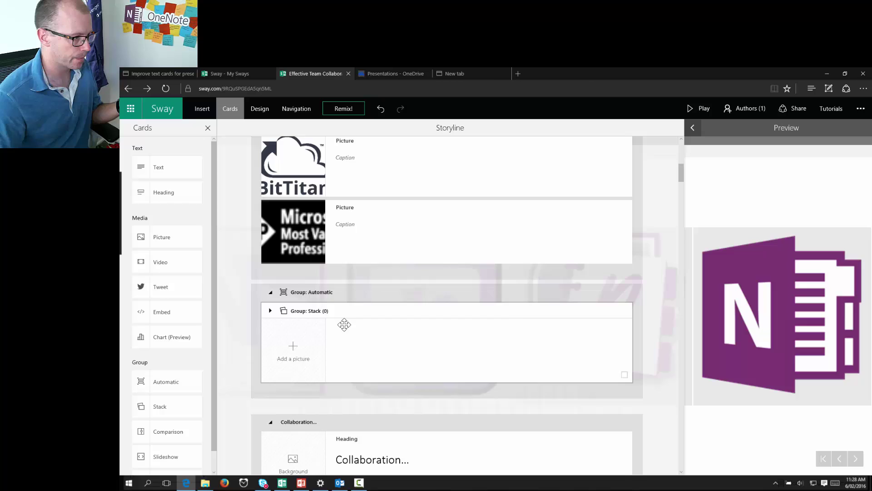
pyautogui.click(262, 386)
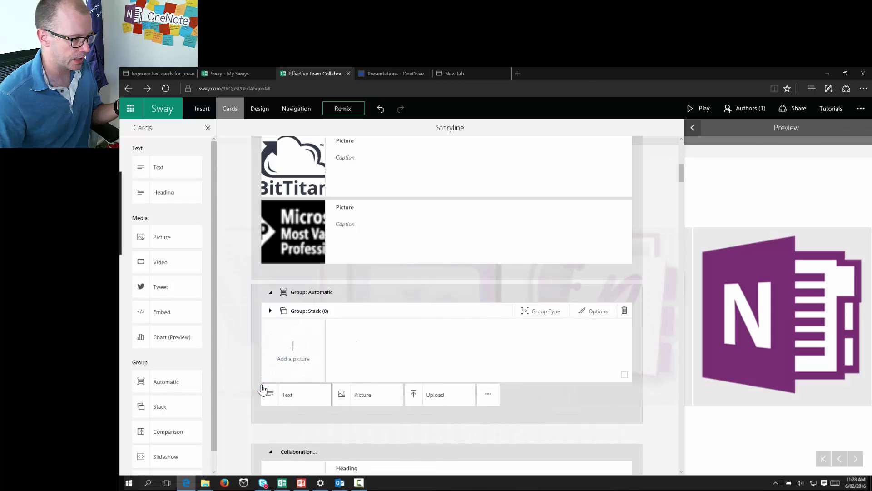
pyautogui.click(288, 397)
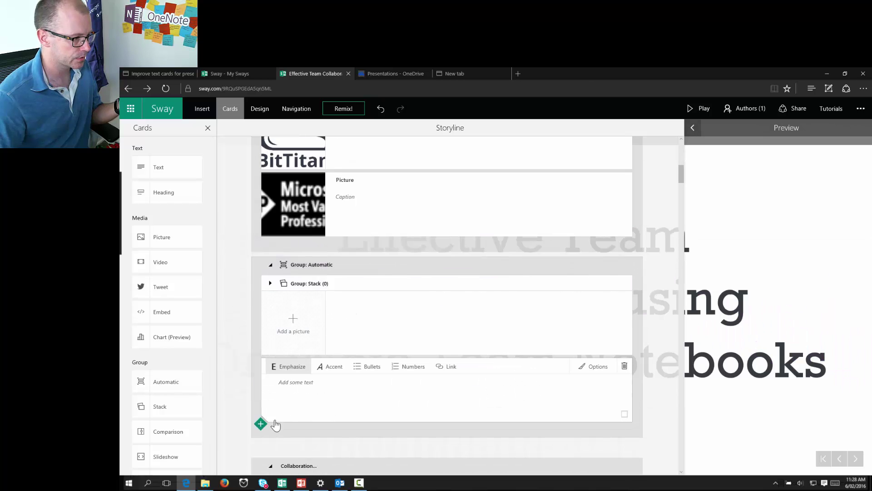
pyautogui.click(291, 436)
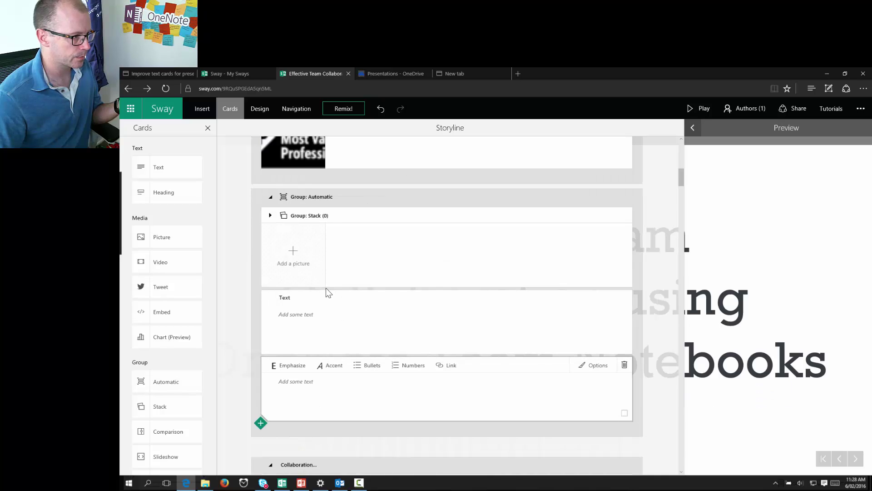
# Add a second Automatic group beneath the Stack group and move the empty Text cards into it.
pyautogui.click(337, 197)
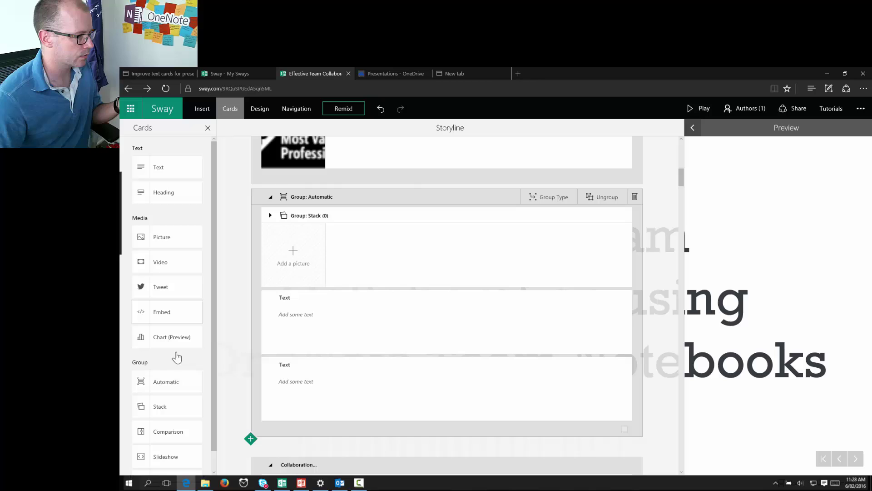
pyautogui.click(177, 383)
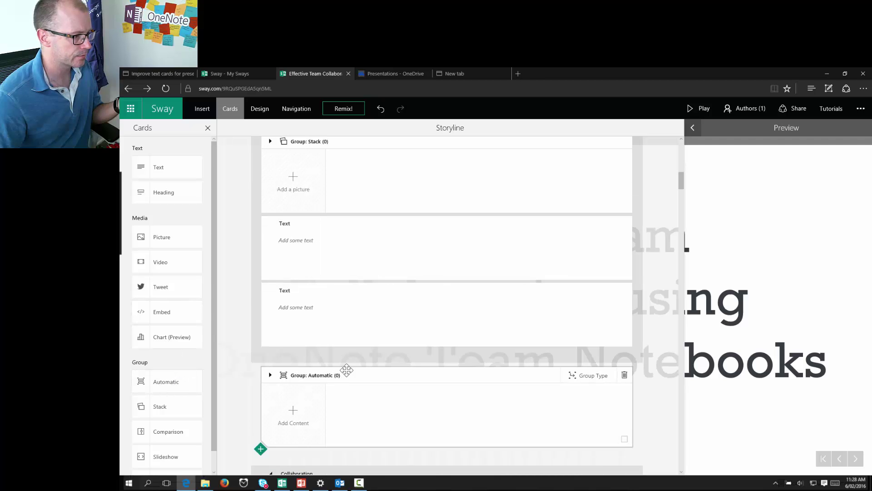
pyautogui.moveTo(353, 375); pyautogui.dragTo(345, 224)
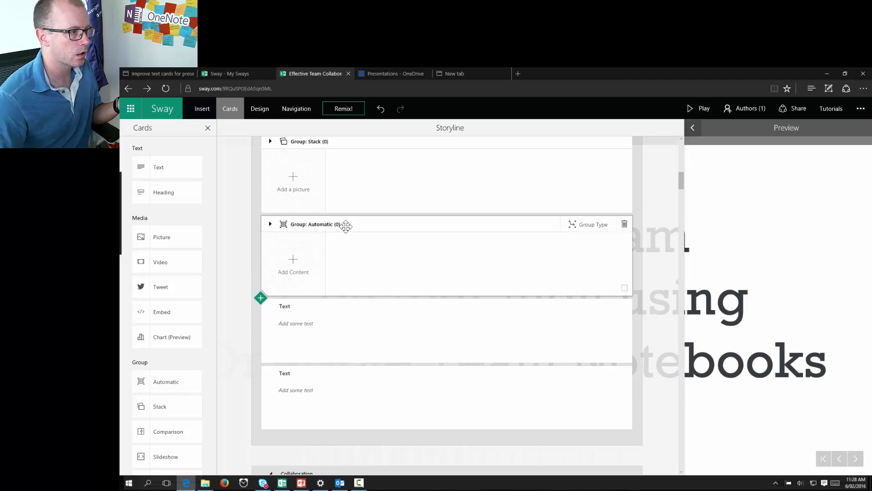
pyautogui.click(359, 320)
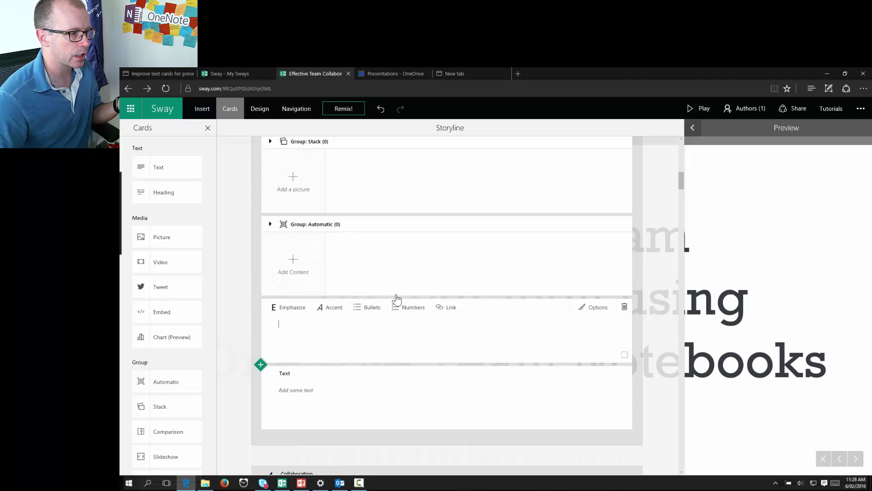
pyautogui.moveTo(259, 341); pyautogui.dragTo(280, 284)
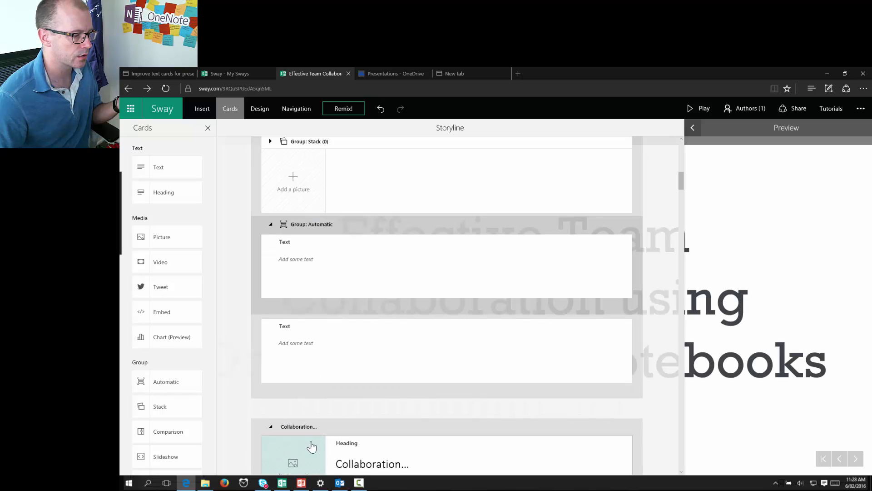
pyautogui.moveTo(394, 443); pyautogui.dragTo(376, 303)
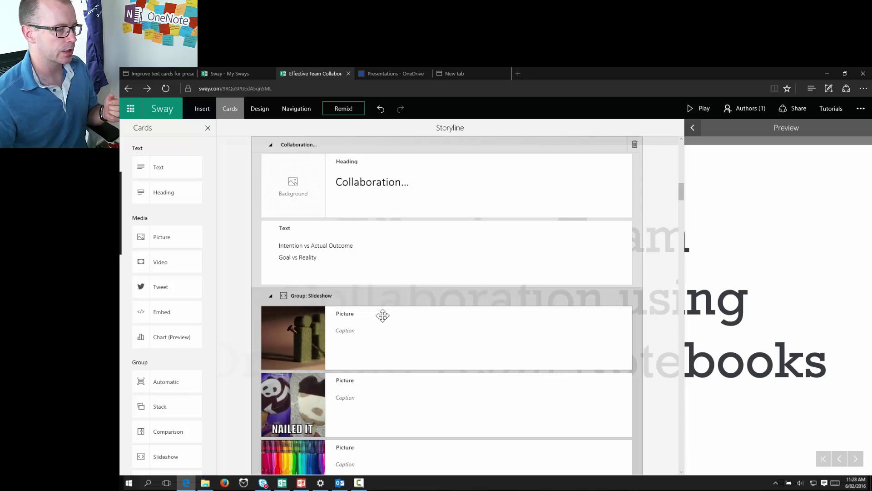
pyautogui.scroll(3, 448, 359)
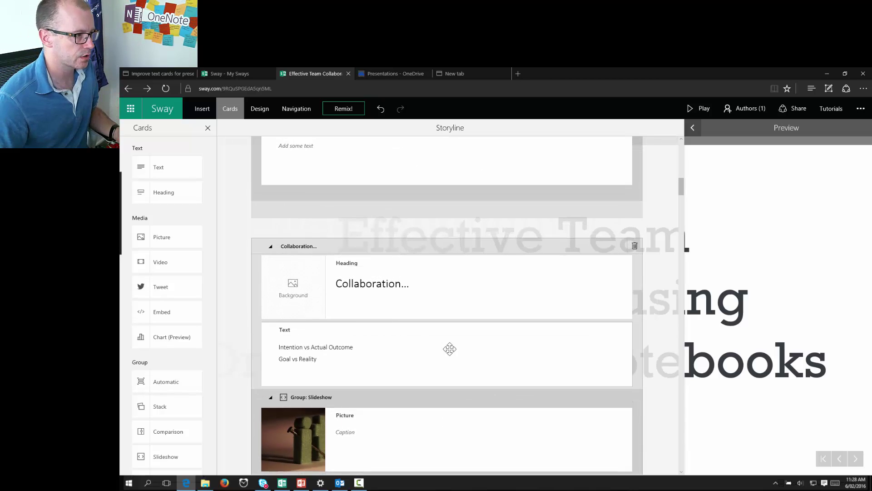
pyautogui.scroll(-1, 450, 349)
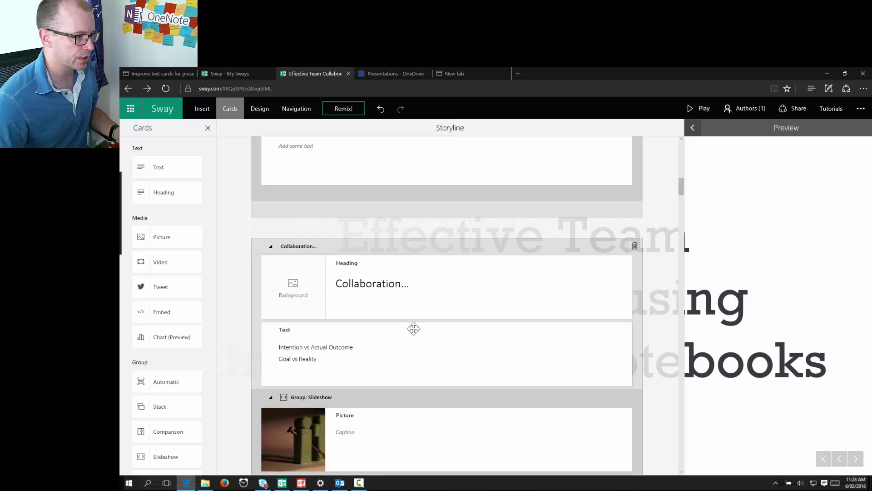